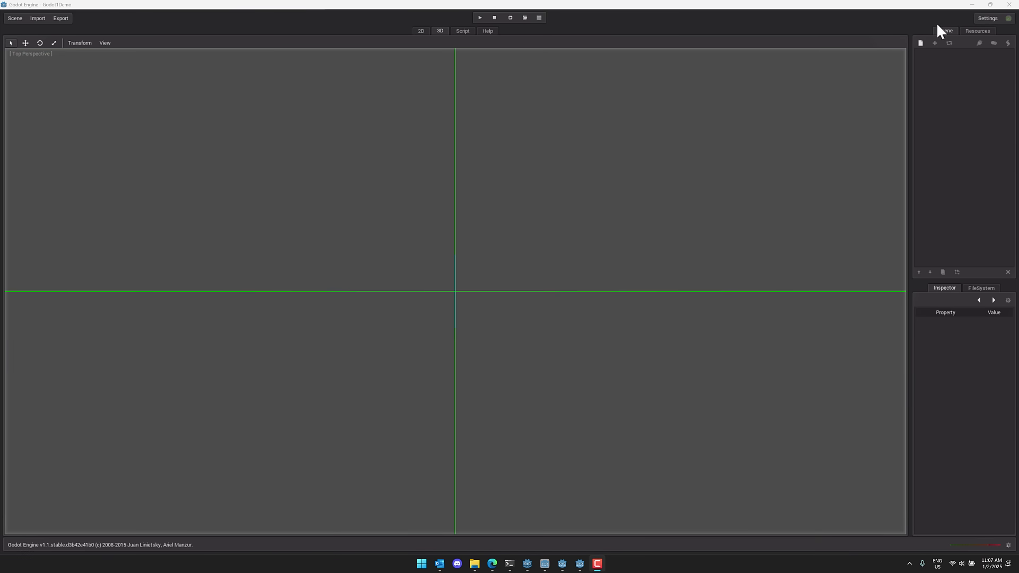
- In the Godot 1 editor, check the Scene menu and open, then close, the export settings
click(684, 7)
click(21, 17)
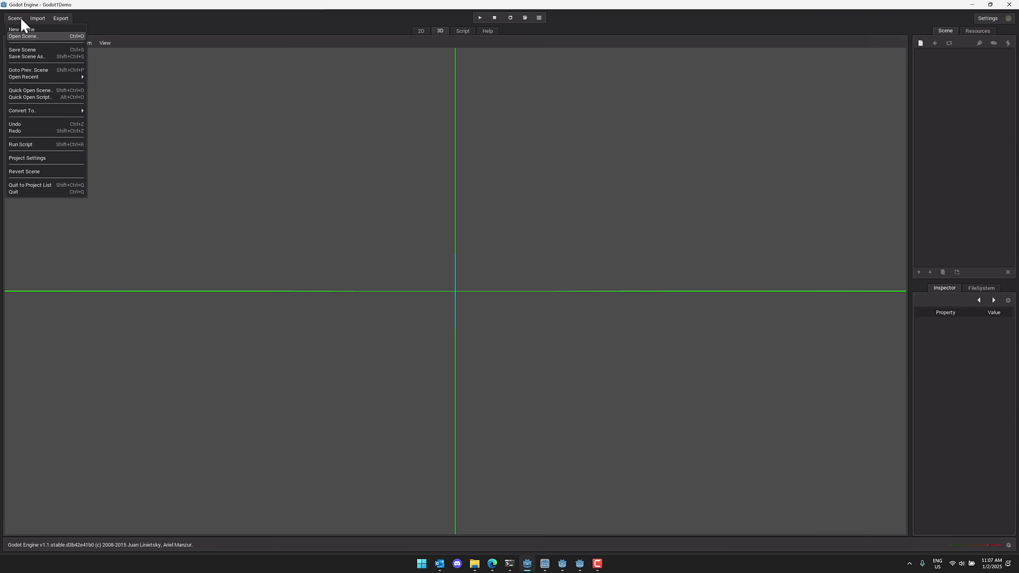
click(56, 17)
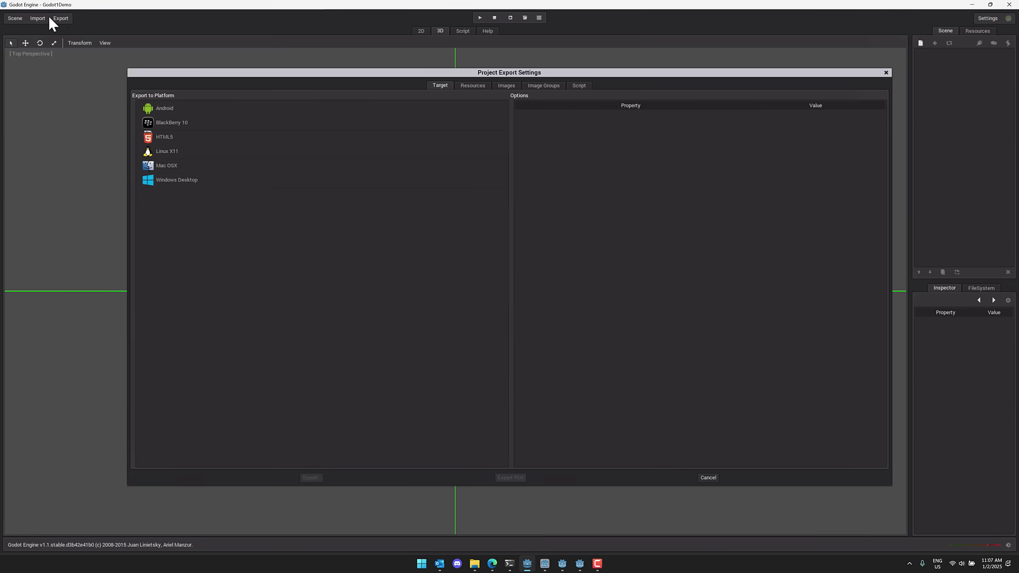
click(885, 73)
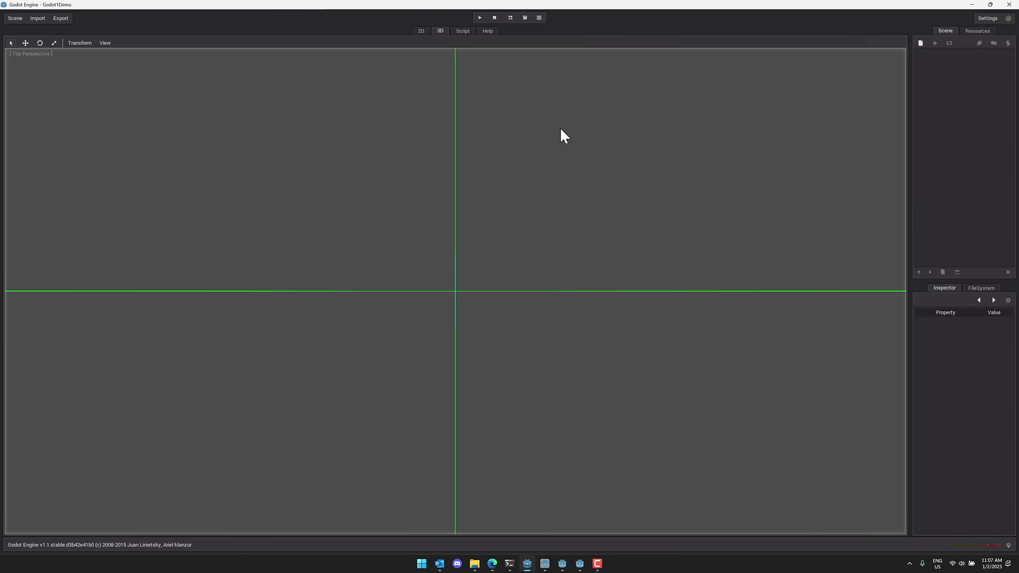
- Bring up the Godot 2 demo editor and compare its 2D and 3D views
click(544, 564)
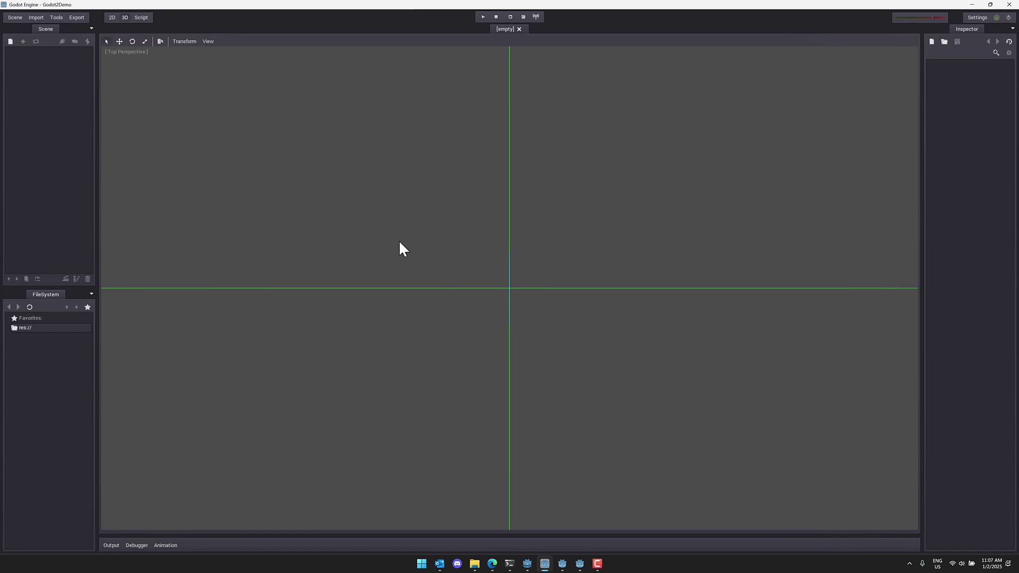
click(113, 15)
click(123, 17)
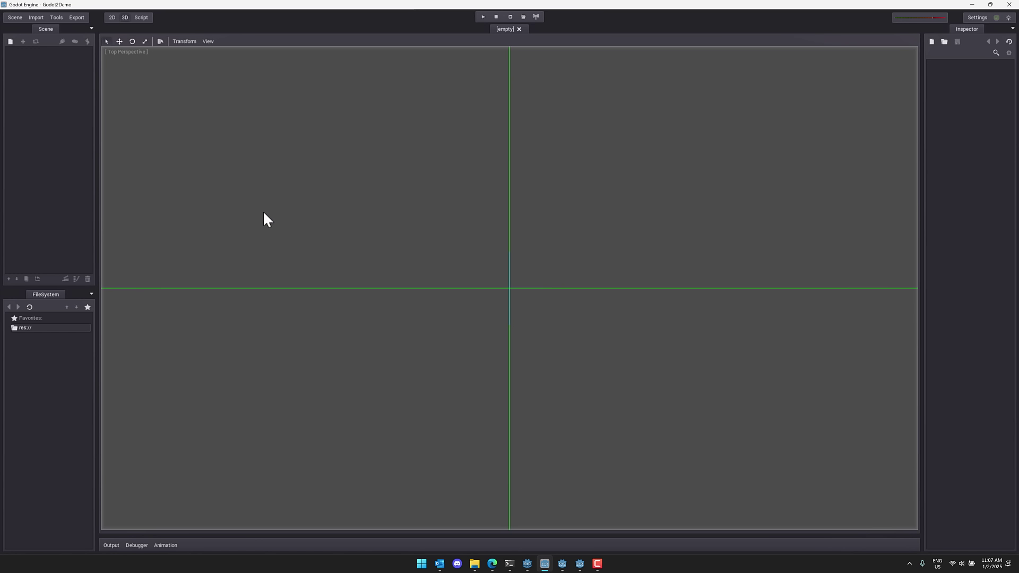
- Browse the Godot 3 demo editor's Debug menu, then bring the Godot 4.4 demo editor forward
click(562, 563)
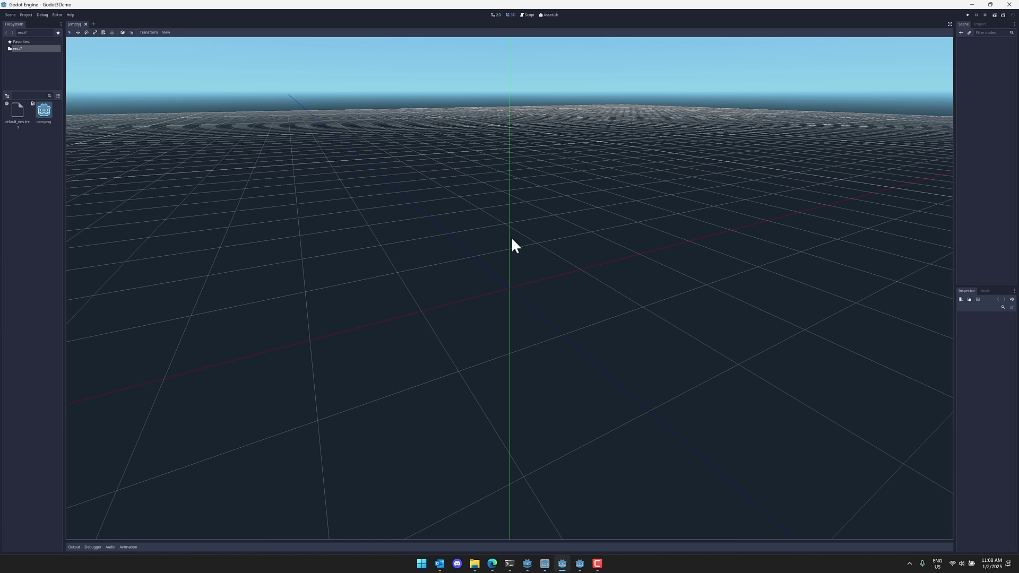
click(13, 14)
click(25, 14)
click(41, 15)
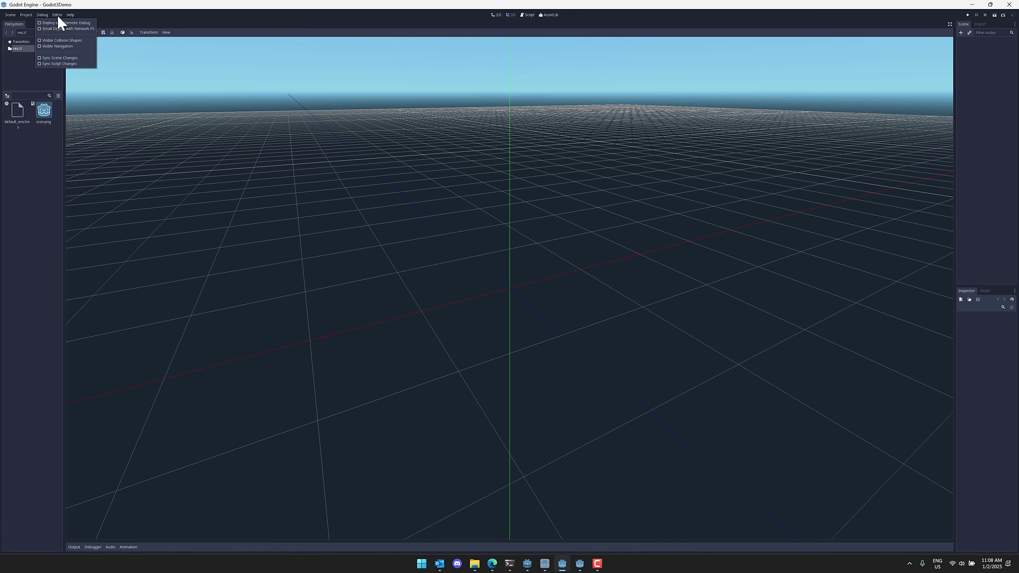
click(122, 12)
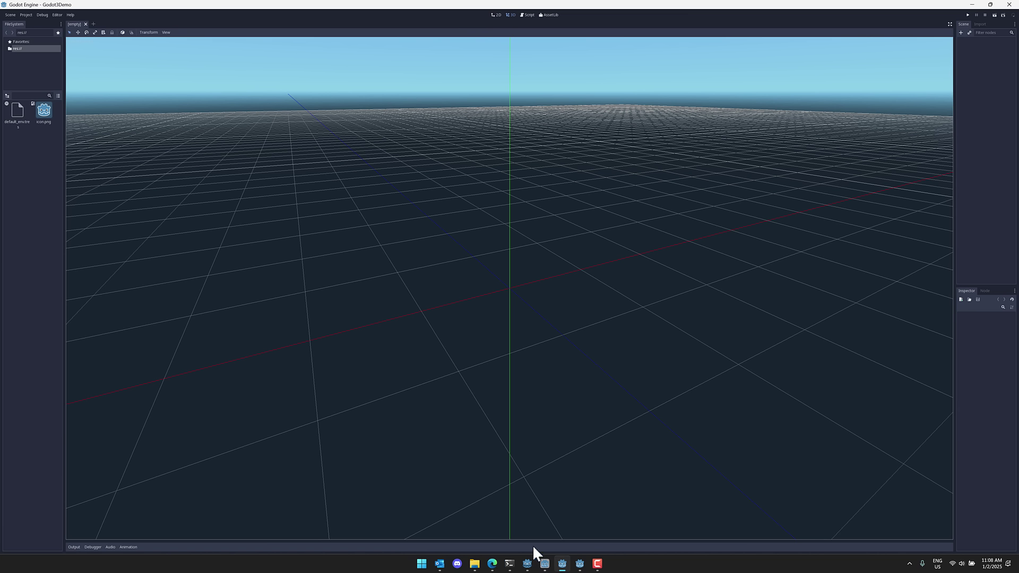
click(580, 562)
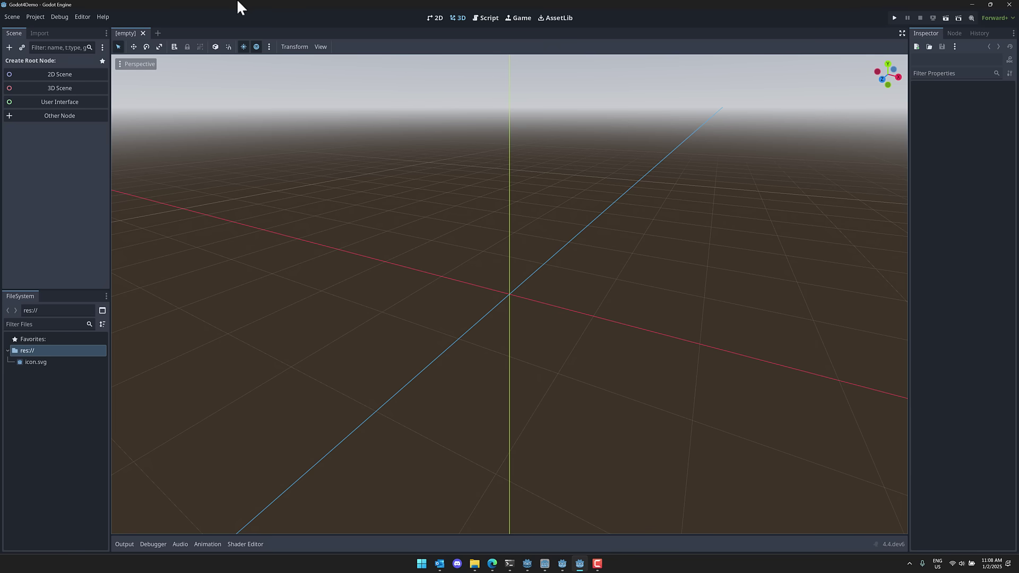
click(527, 564)
click(562, 564)
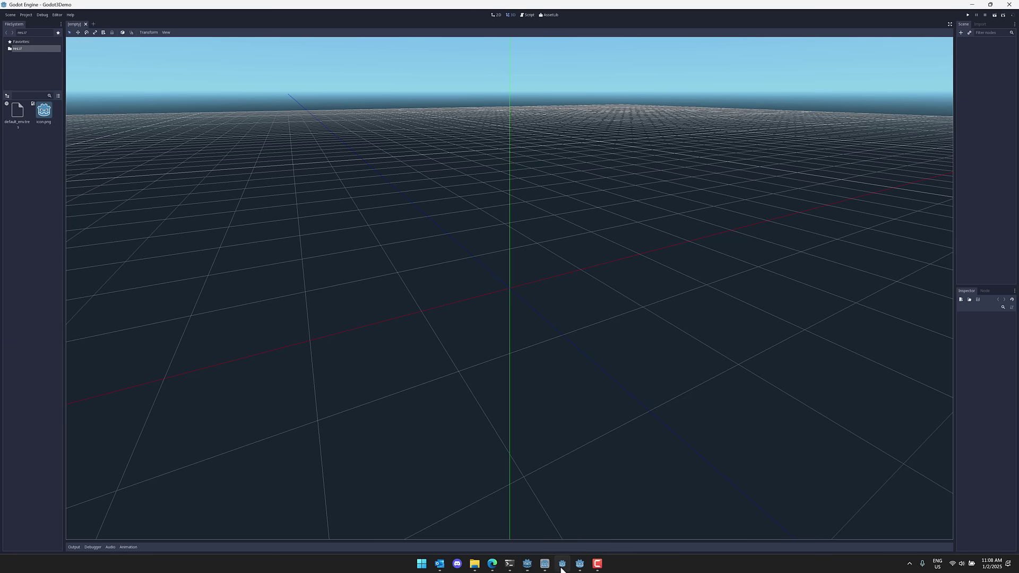
click(527, 566)
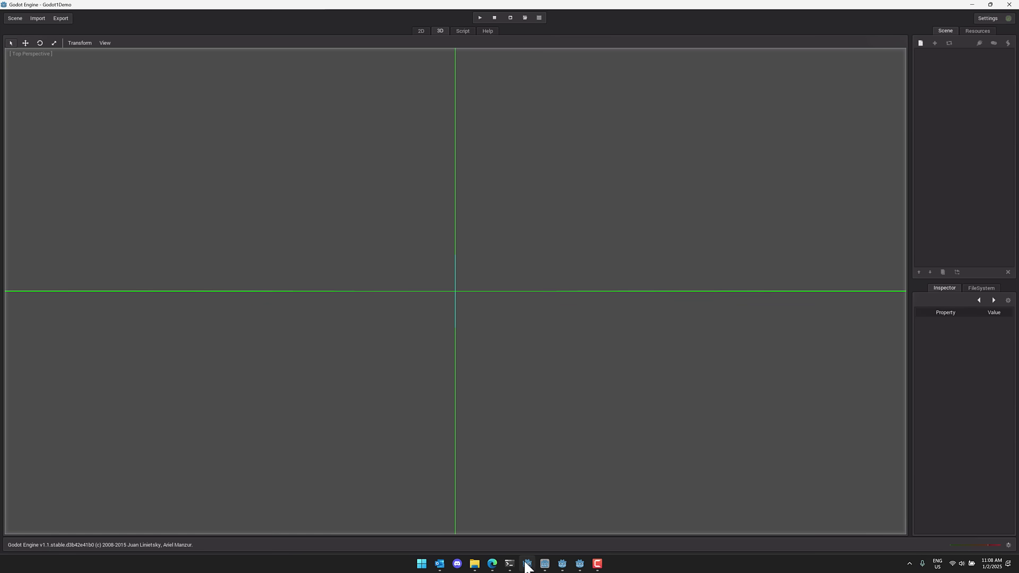
click(579, 567)
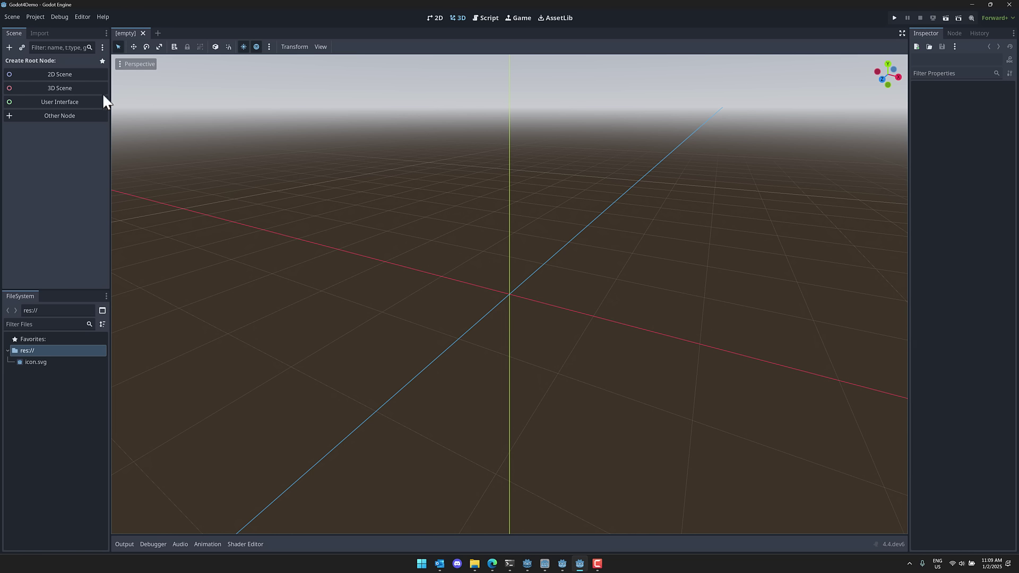
- In Editor Settings, enable Advanced Settings under Interface > Theme and browse for a Custom Theme
click(80, 17)
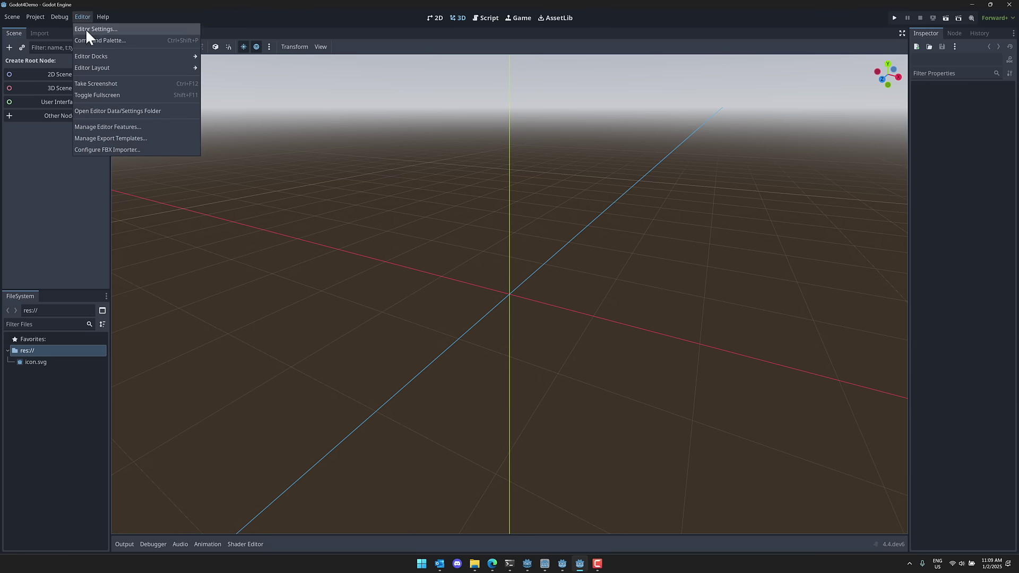
click(85, 28)
click(346, 185)
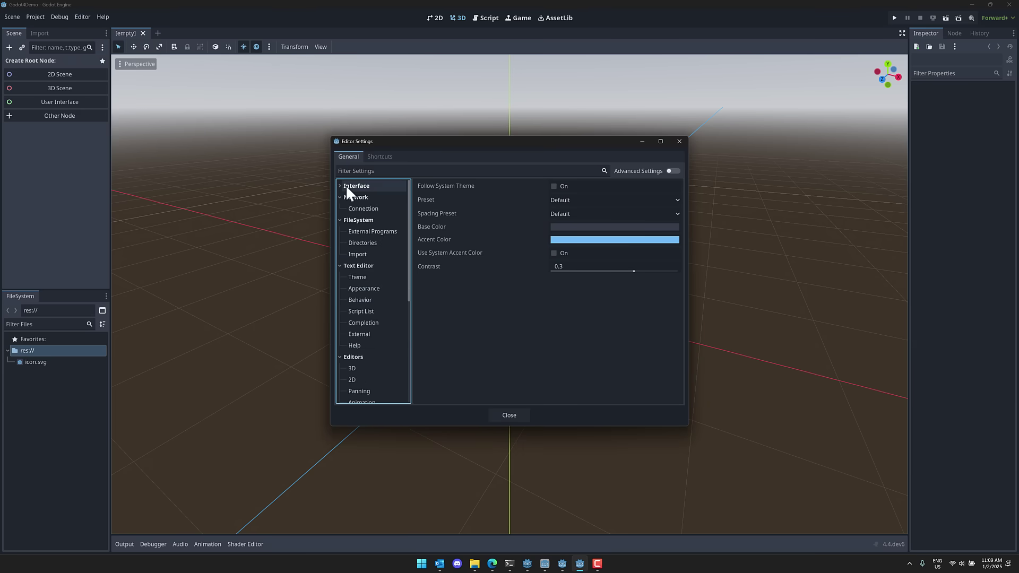
click(348, 187)
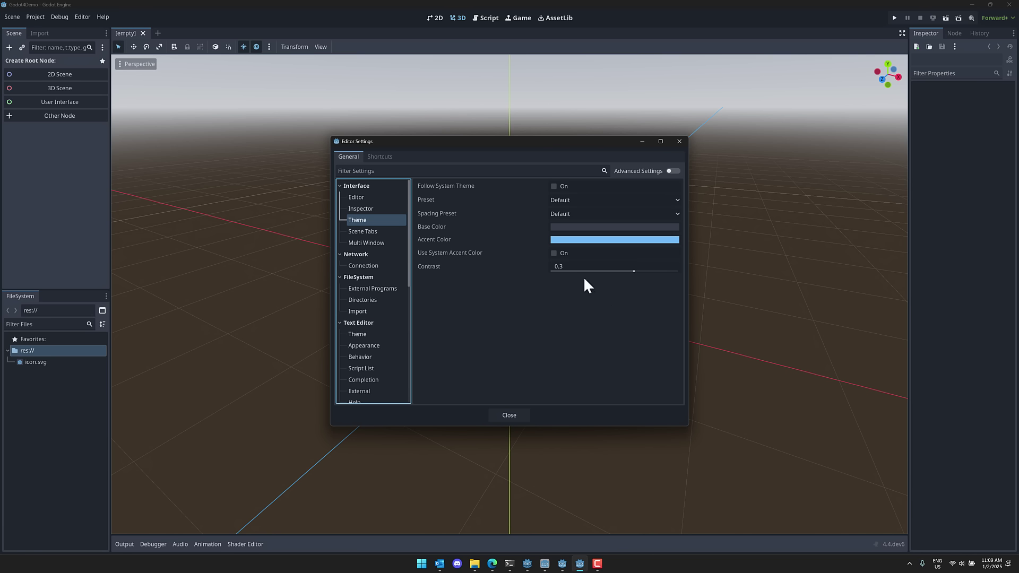
click(673, 171)
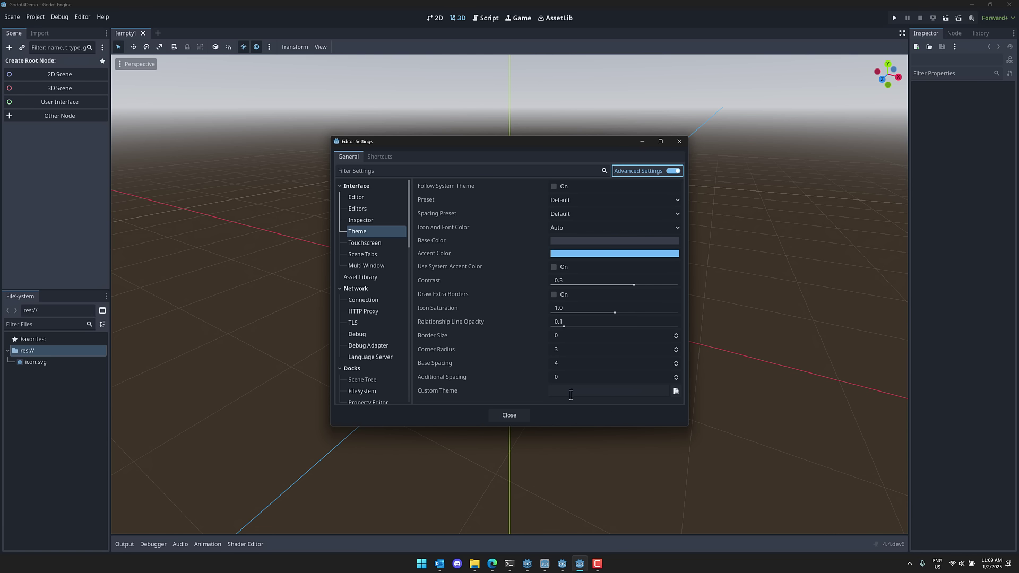
click(676, 391)
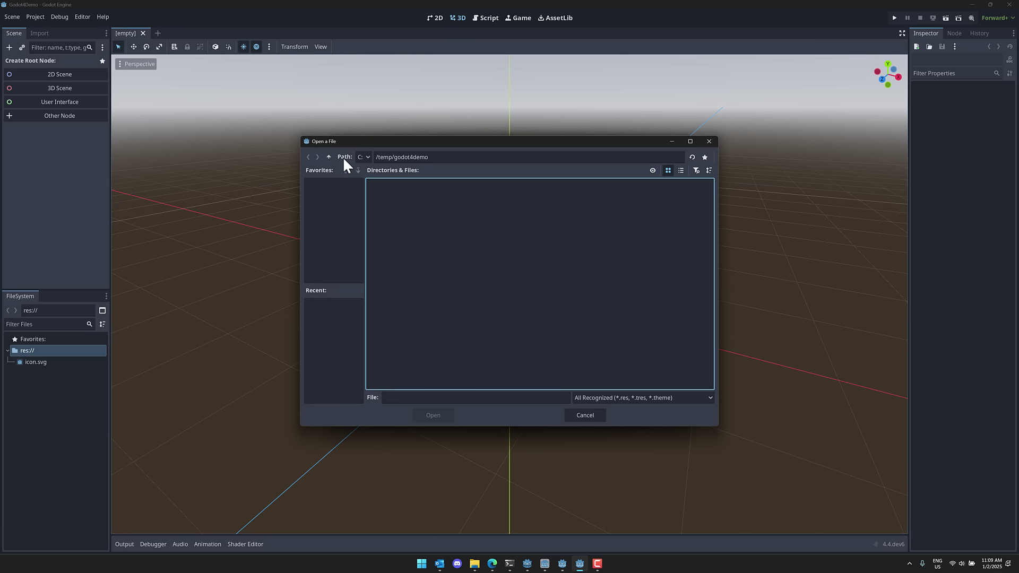
- Pick minimal_theme.tres from C:/Users, home folder, Downloads as the Custom Theme
click(329, 157)
click(328, 157)
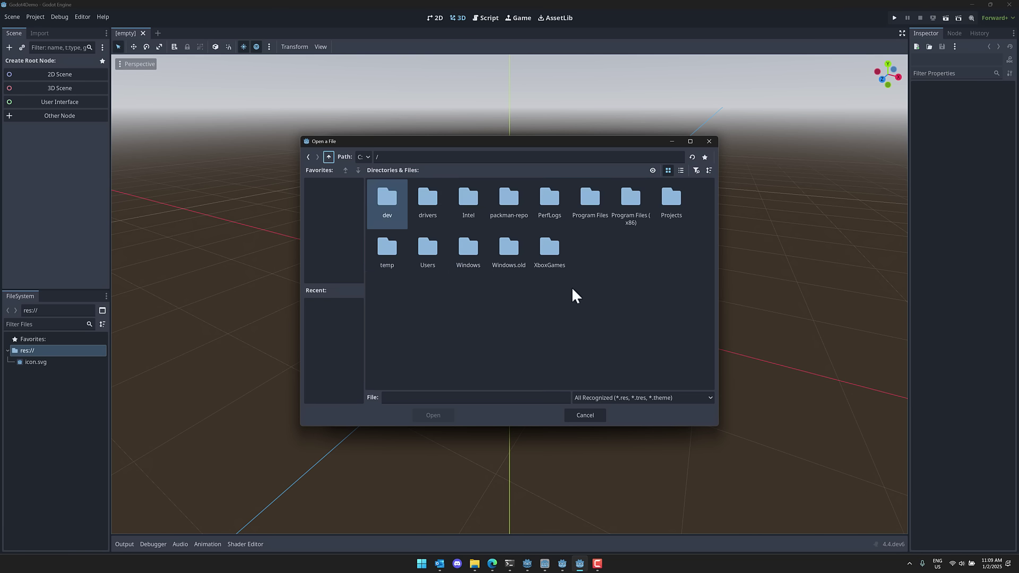
double_click(428, 250)
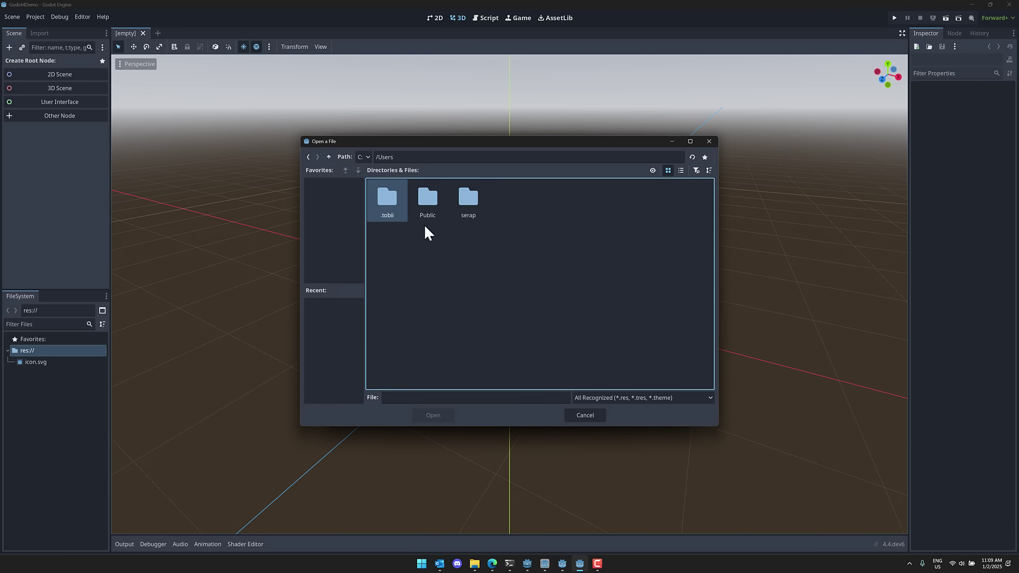
double_click(465, 201)
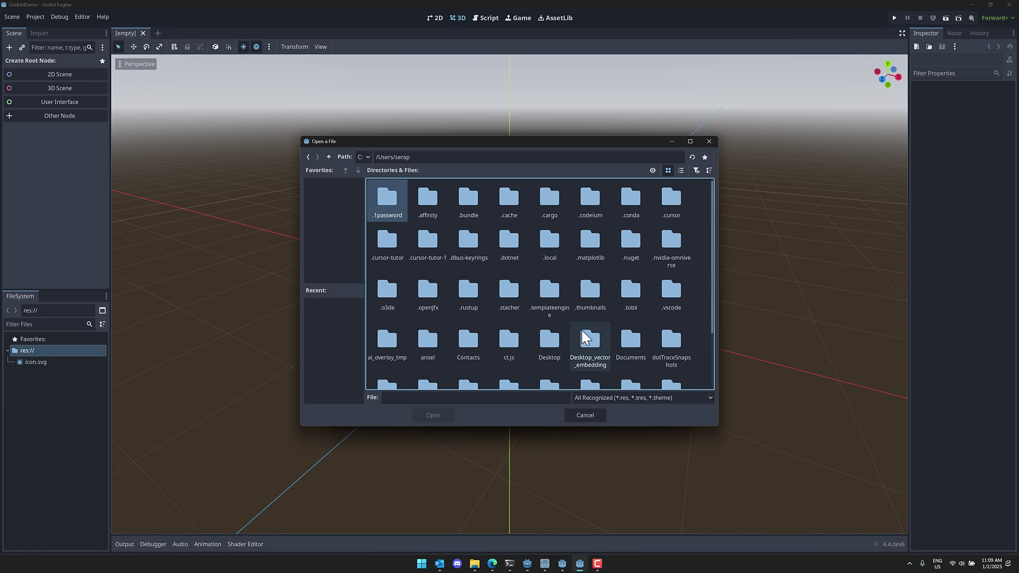
scroll(655, 337, down, 1)
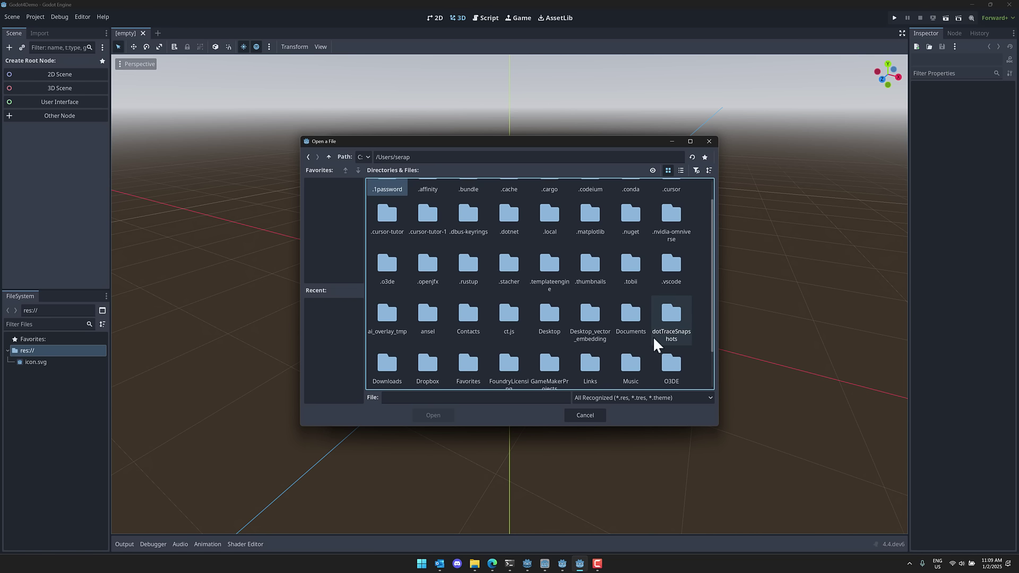
double_click(383, 365)
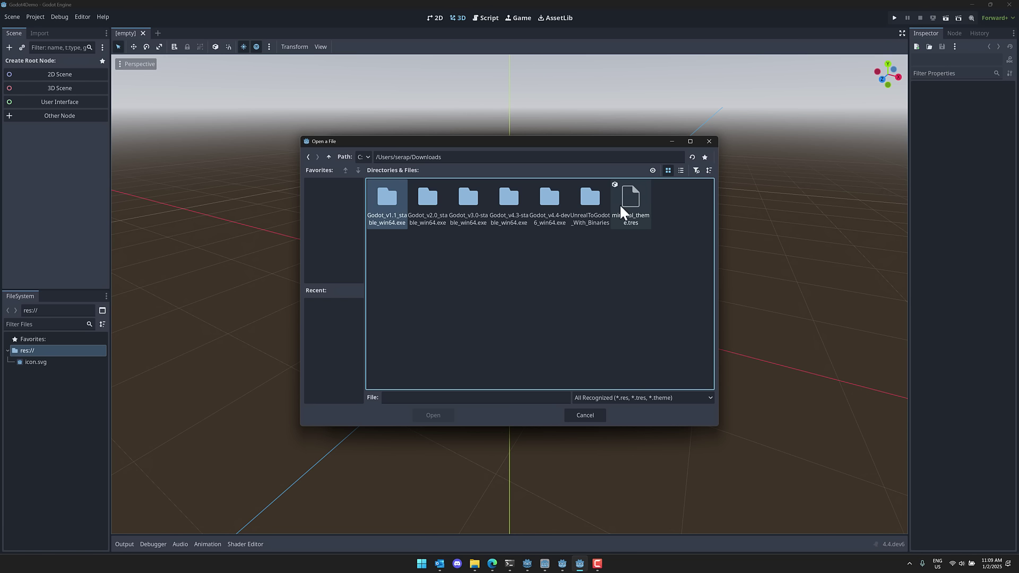
double_click(630, 195)
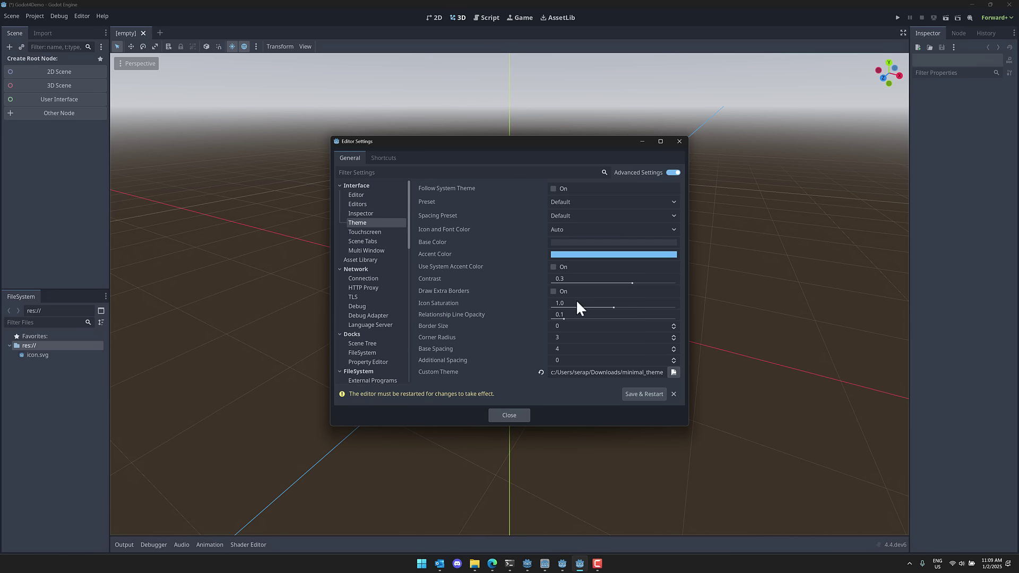
- Use Save & Restart so the editor reloads with minimal_theme.tres applied
click(651, 395)
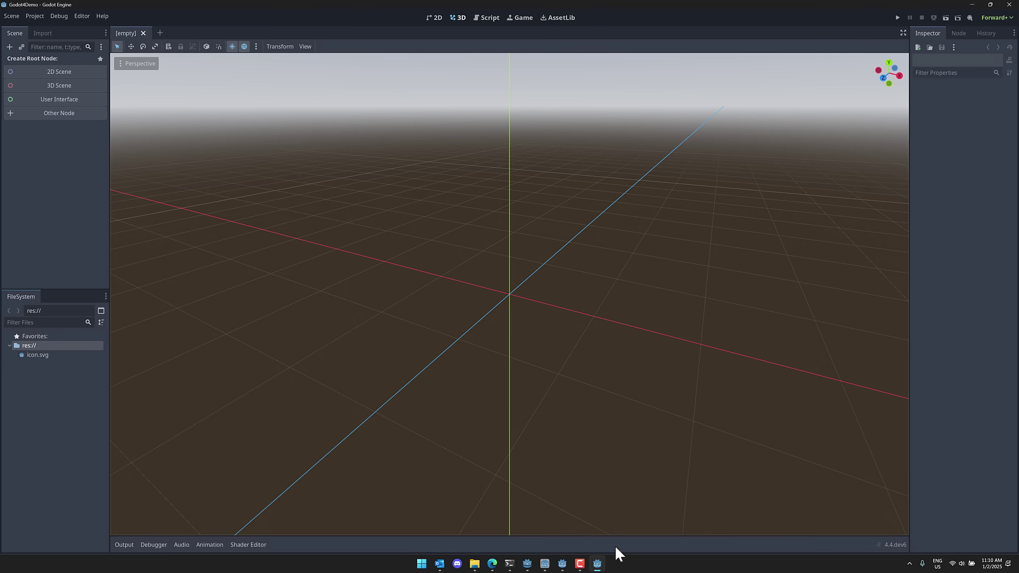
- Bring Edge forward on the Godot Minimal Theme 2.0 tab and highlight the article title
mouse_move(493, 566)
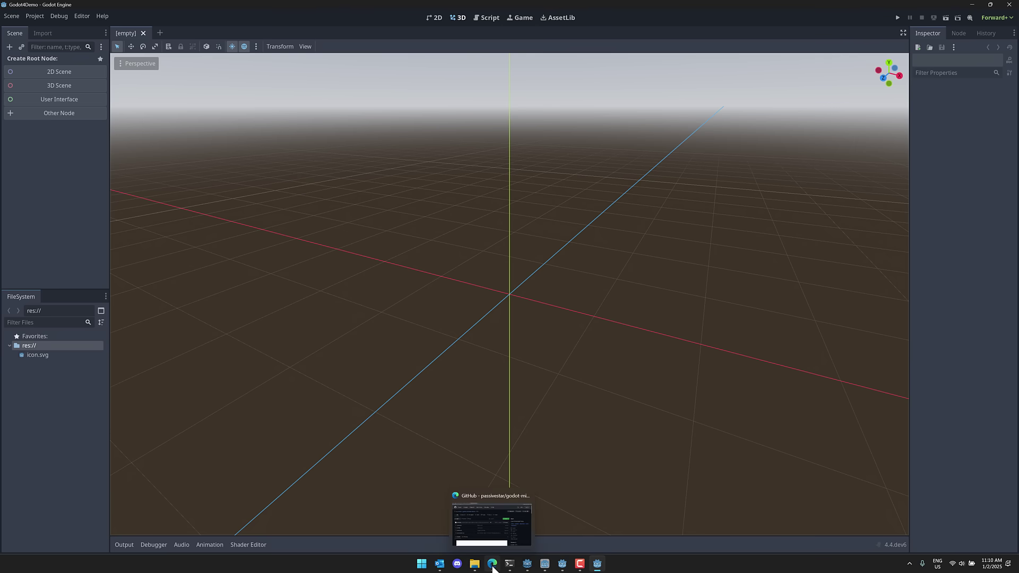
click(478, 528)
click(82, 8)
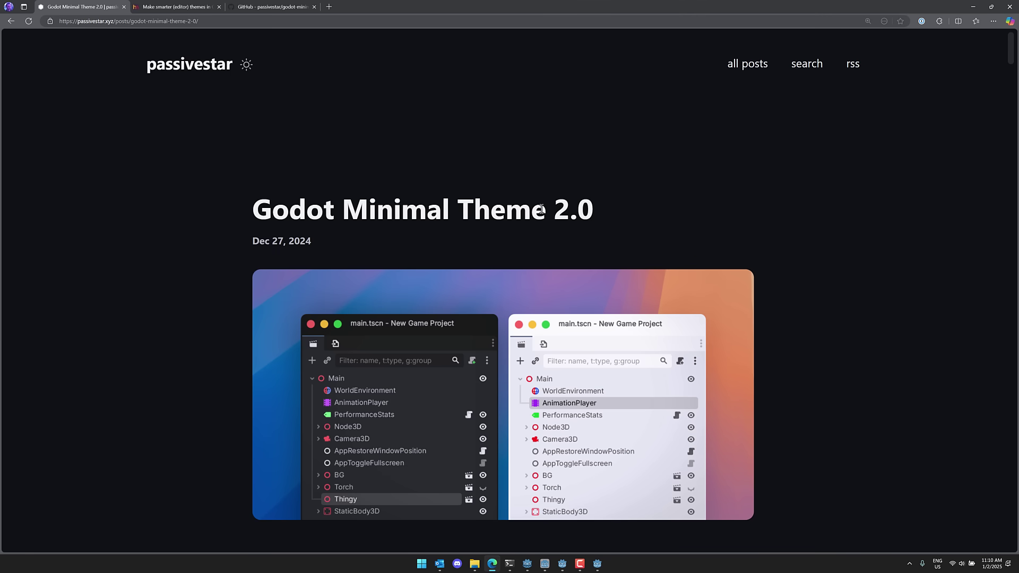
drag(253, 210, 600, 213)
click(600, 213)
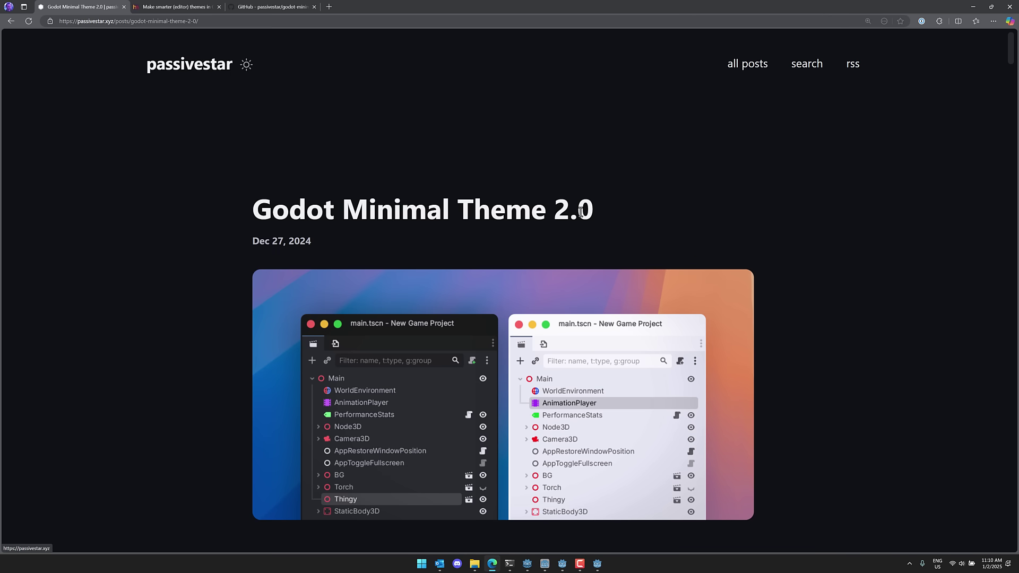
- Read down the post, highlighting 'a complete rewrite', to the animation player comparison
scroll(666, 217, down, 3)
scroll(667, 219, down, 1)
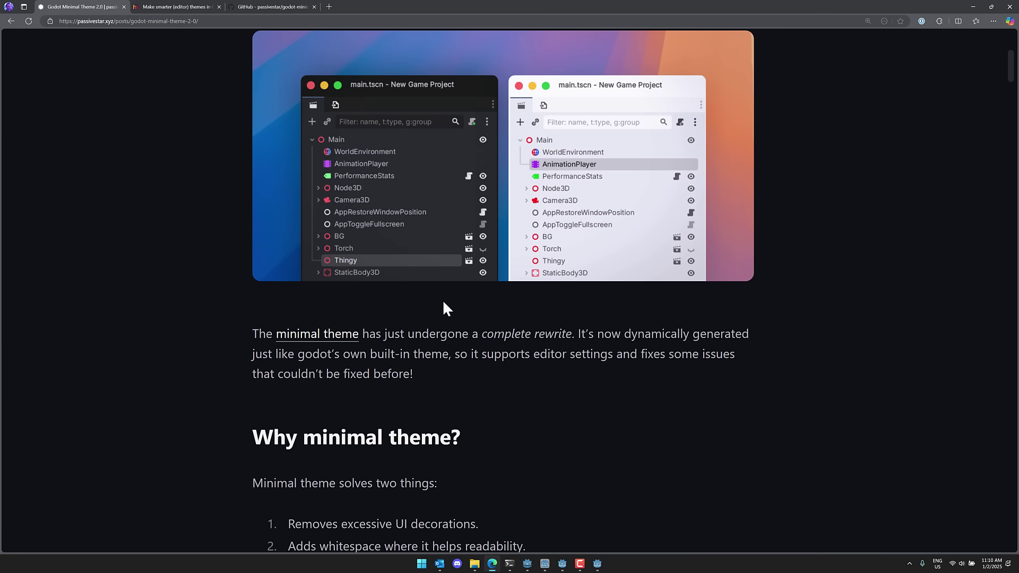
drag(470, 334, 574, 337)
click(574, 337)
scroll(423, 390, down, 3)
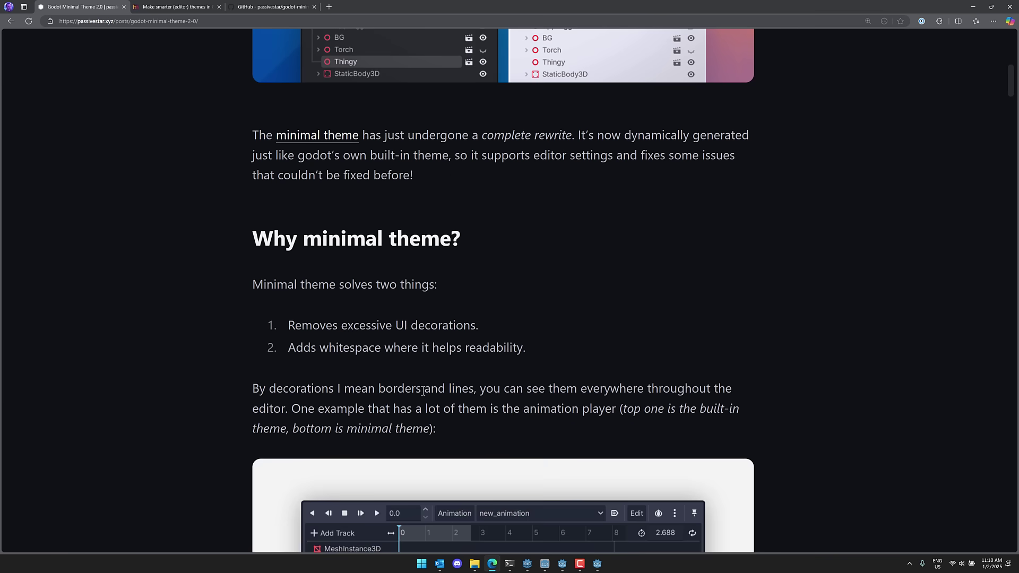
scroll(422, 389, down, 3)
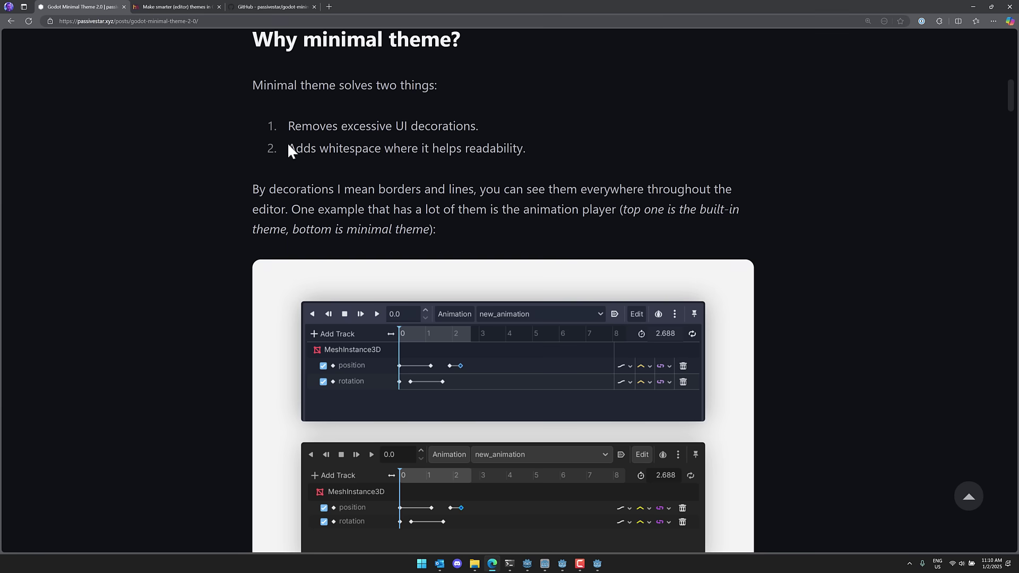
scroll(628, 225, down, 2)
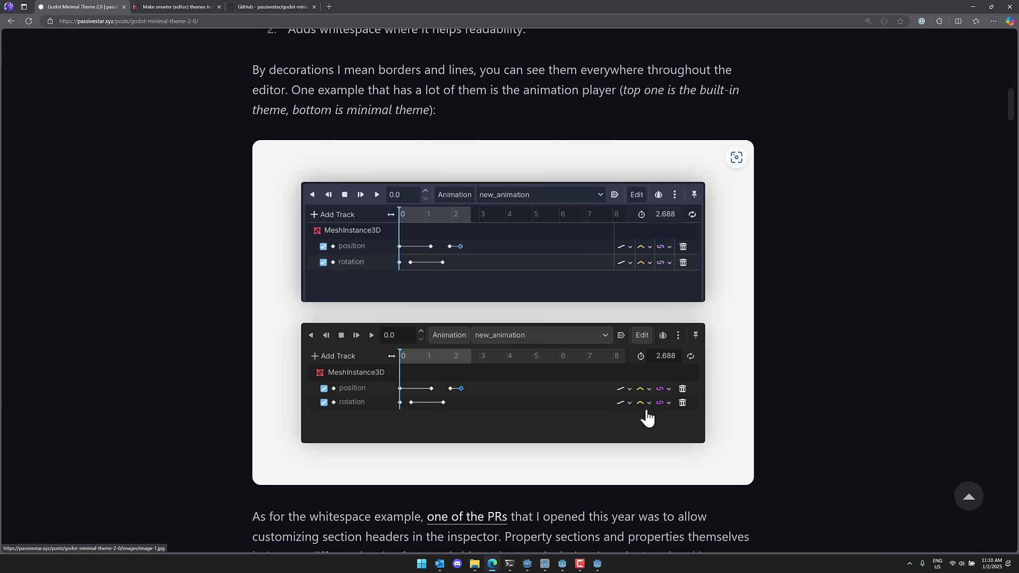
- Read 'Problems of 1.0', highlighting its heading and the HiDPI sentence, down to the 2.0 heading
scroll(590, 398, down, 7)
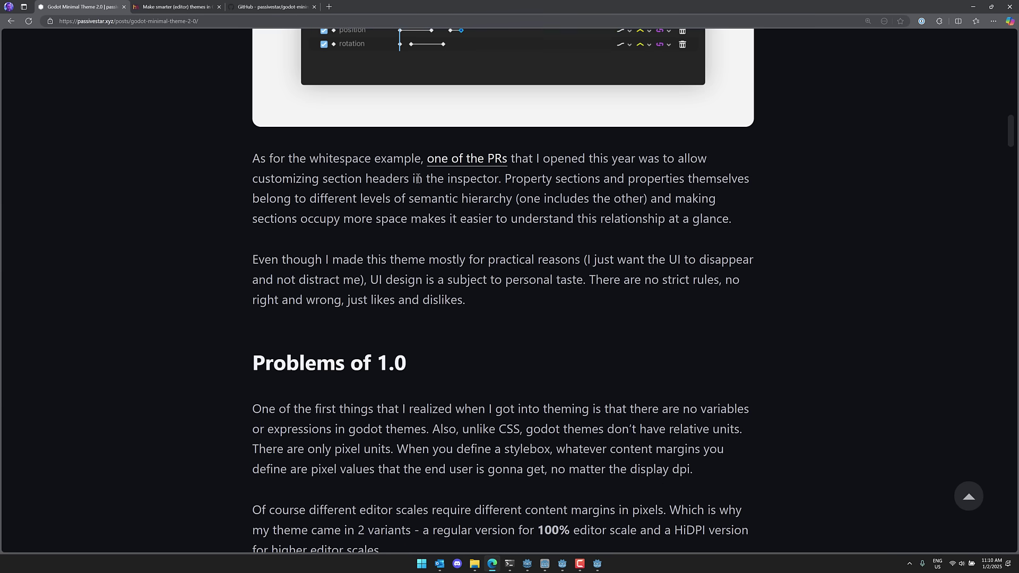
scroll(445, 214, down, 5)
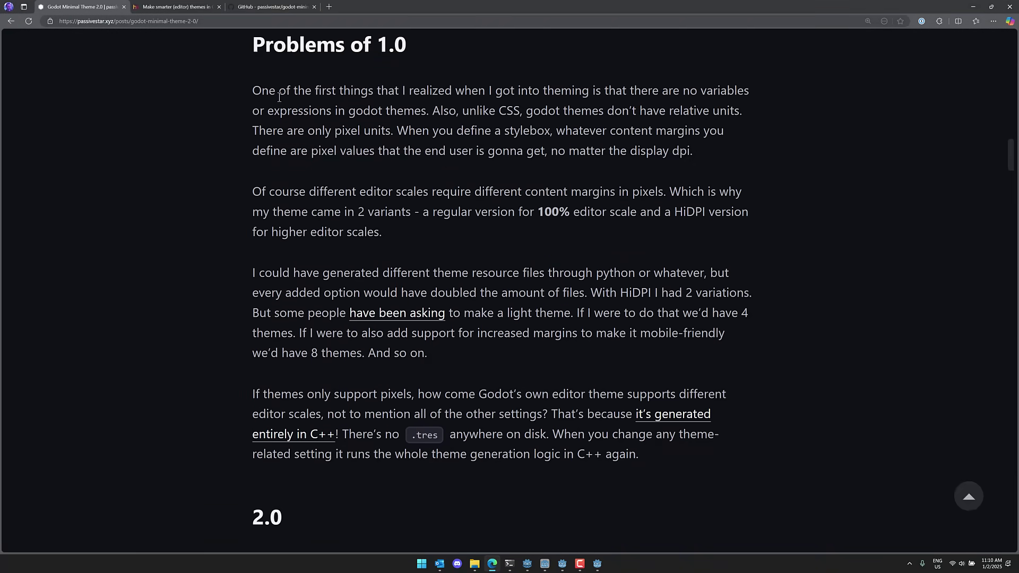
drag(266, 50, 406, 51)
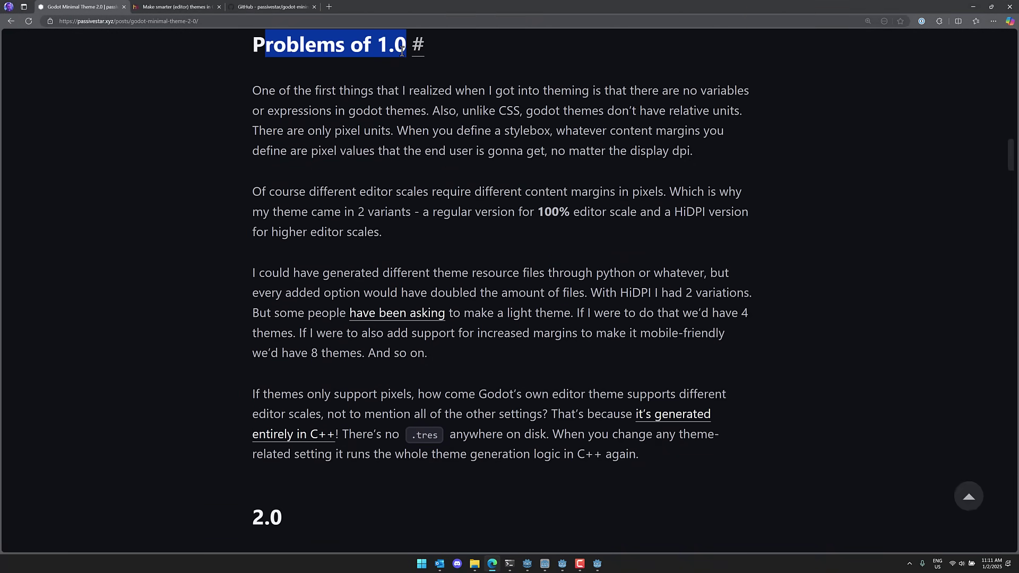
click(397, 118)
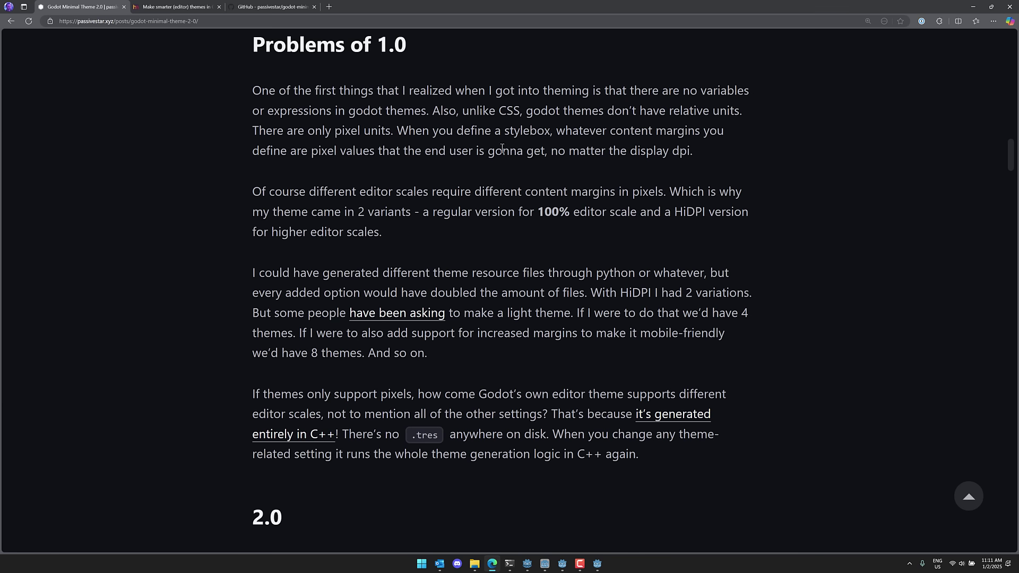
drag(598, 297, 682, 292)
click(531, 300)
scroll(503, 310, down, 6)
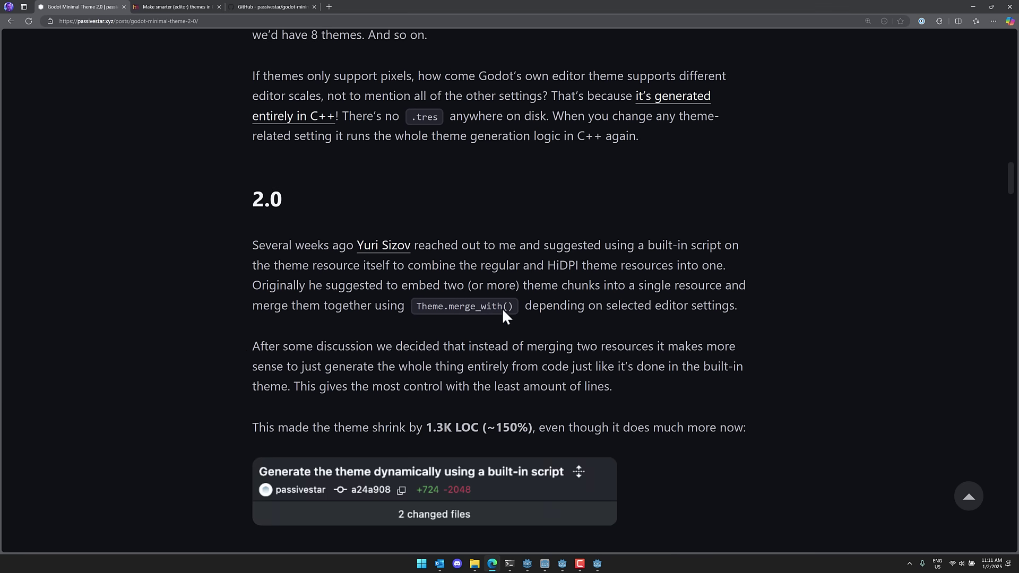
scroll(502, 316, up, 1)
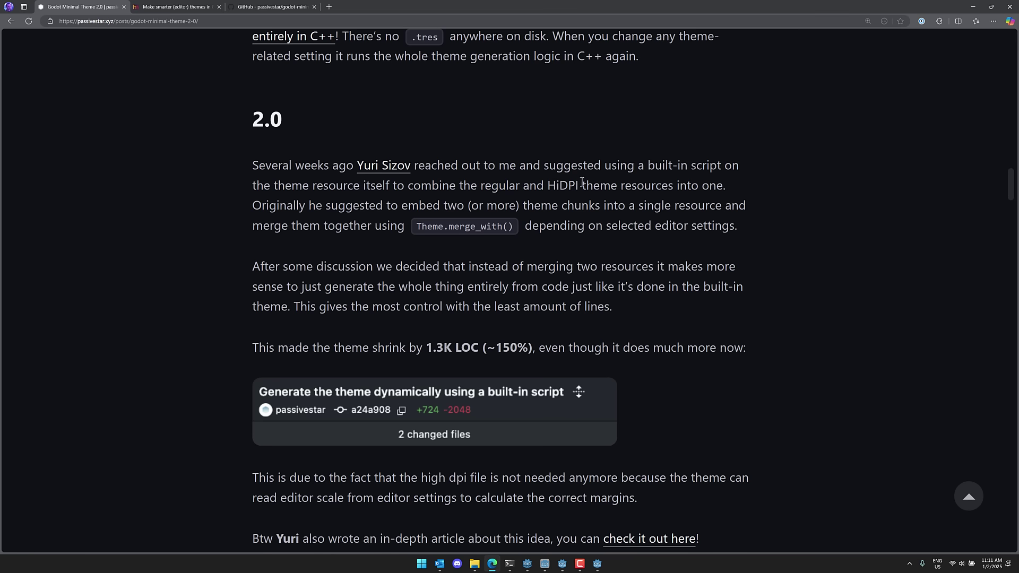
scroll(295, 212, down, 2)
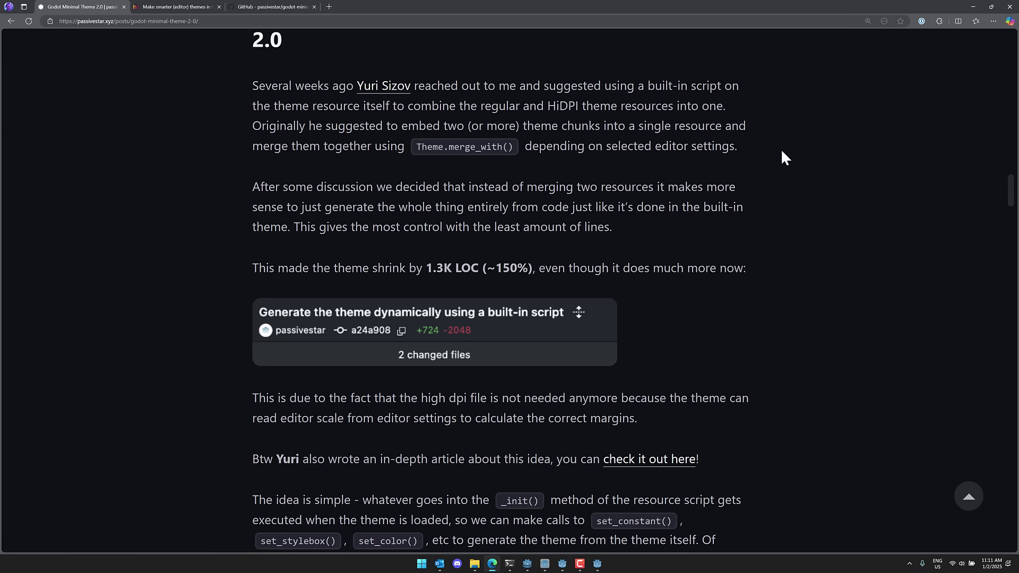
- Highlight the 1.3K LOC line and the three paragraphs explaining the _init() approach
scroll(782, 157, down, 2)
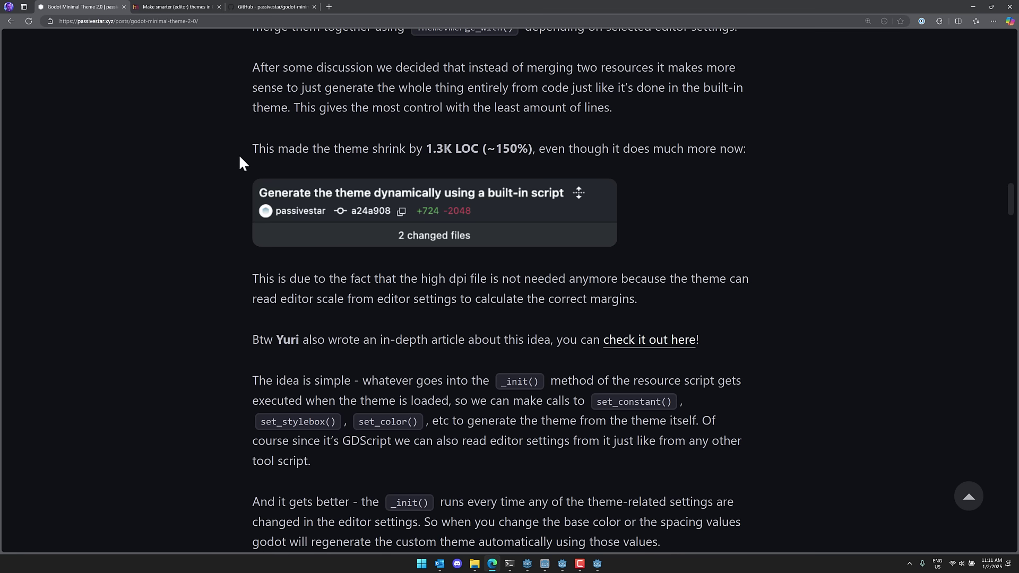
drag(252, 149, 557, 144)
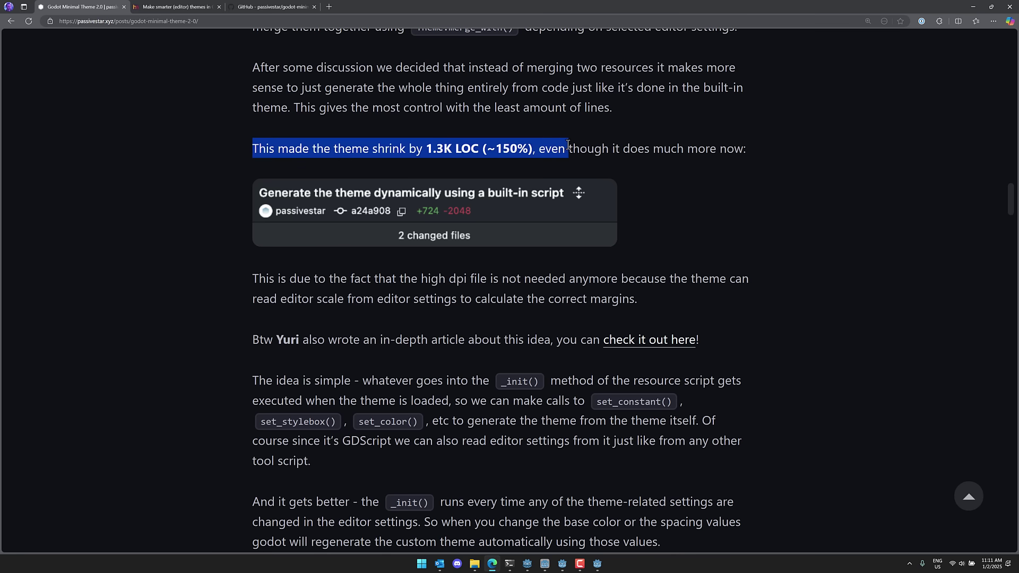
click(557, 144)
scroll(690, 145, down, 1)
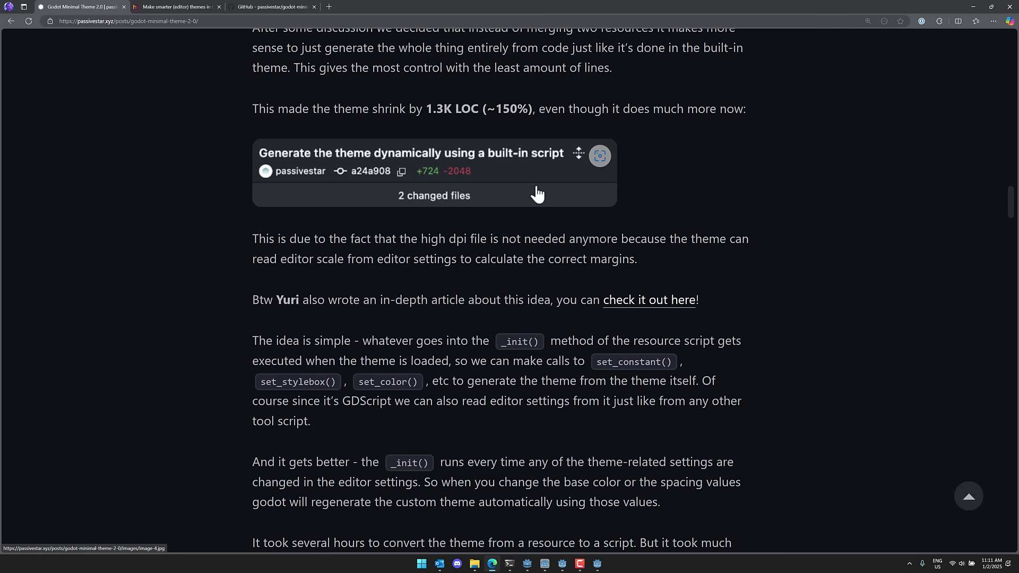
scroll(537, 195, down, 4)
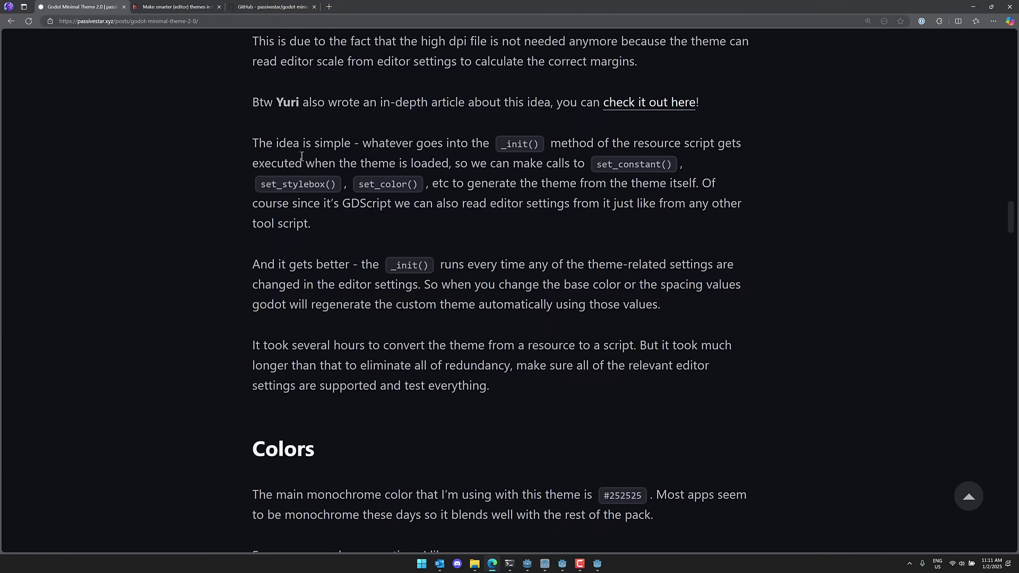
drag(253, 143, 602, 386)
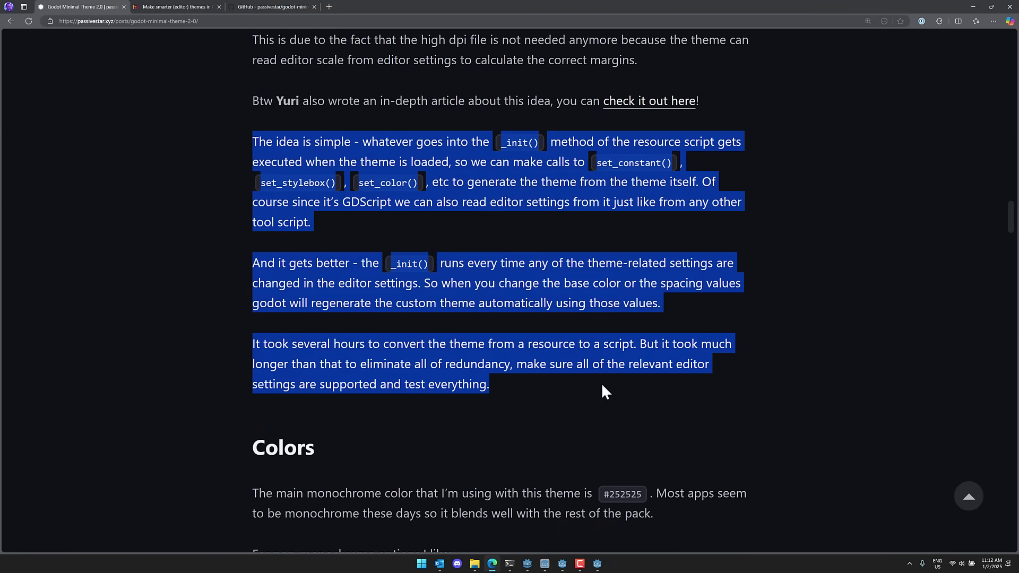
click(603, 387)
- Scroll through Colors, Light theme and What's next down to the Comments section
scroll(592, 371, down, 7)
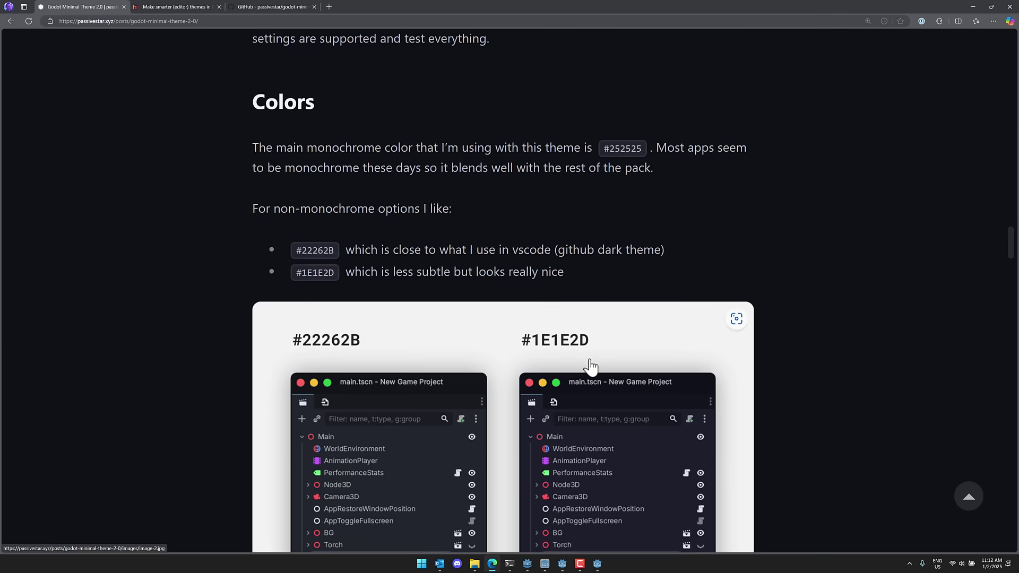
scroll(462, 257, down, 3)
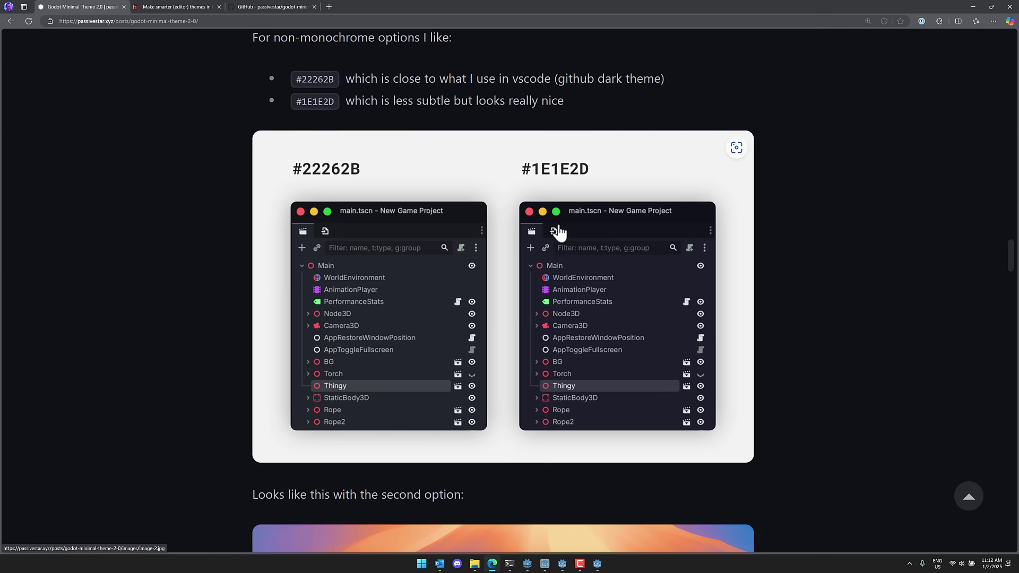
scroll(598, 261, down, 8)
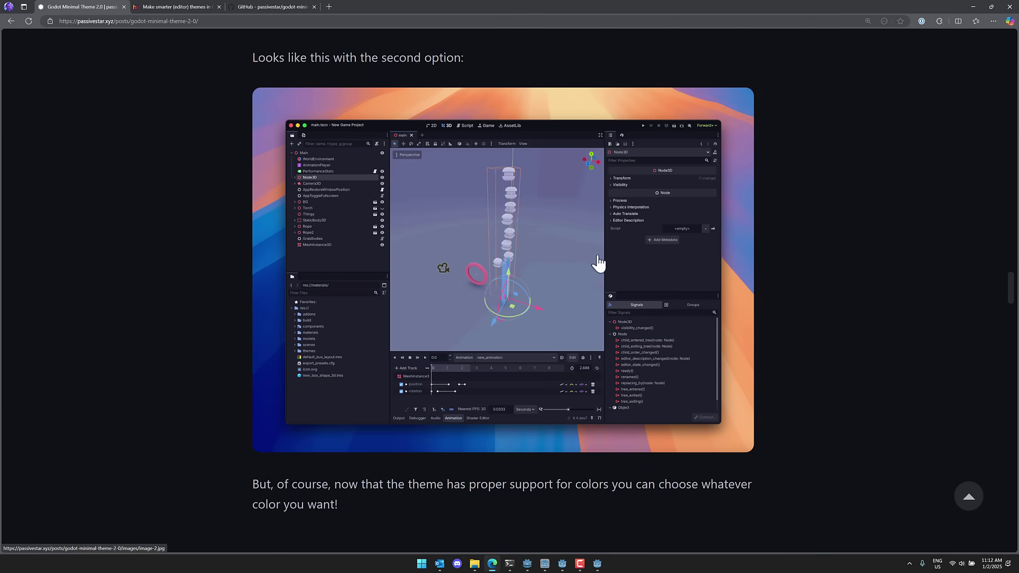
scroll(598, 261, down, 9)
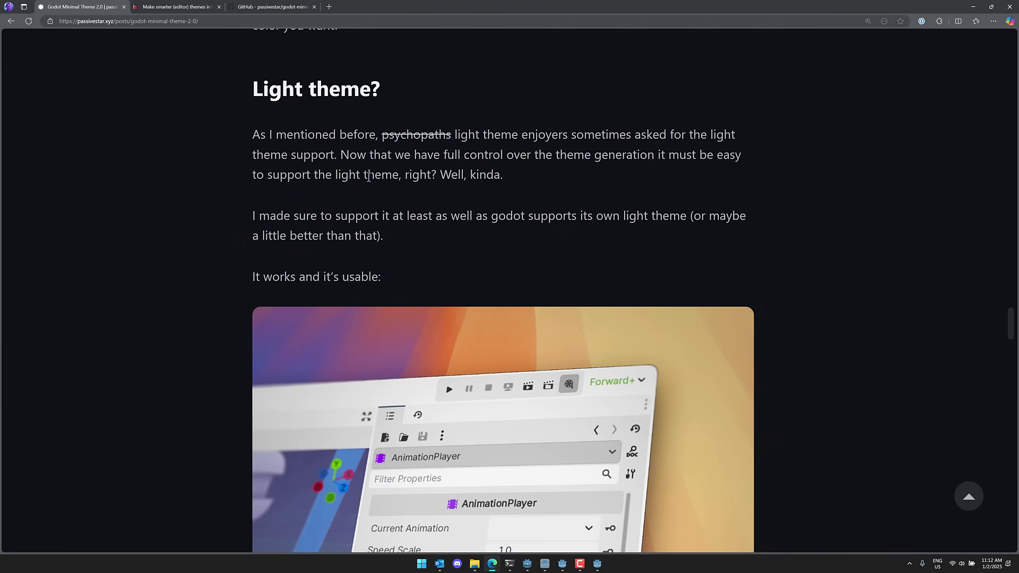
scroll(567, 264, down, 1)
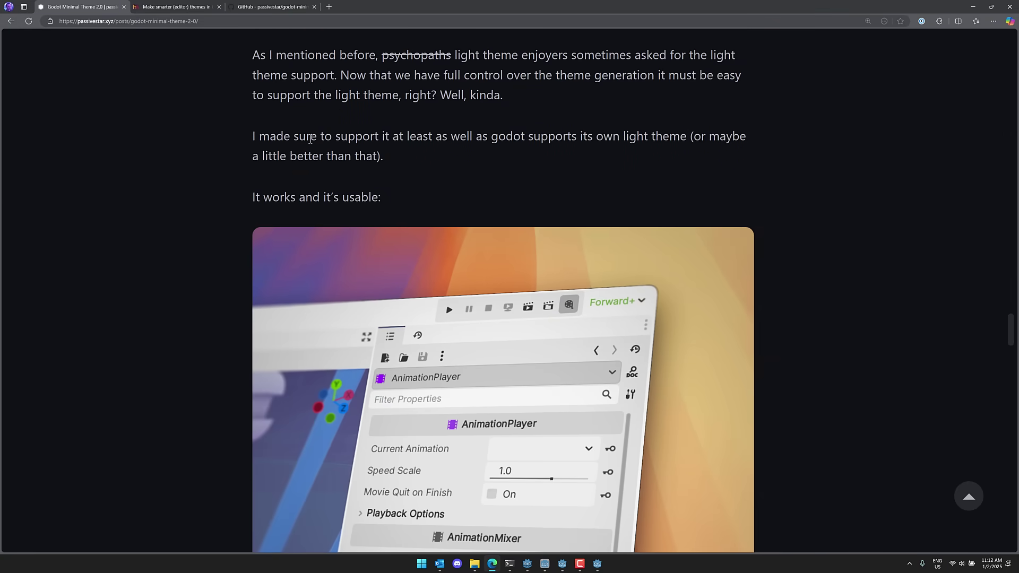
scroll(652, 220, down, 1)
scroll(562, 227, down, 2)
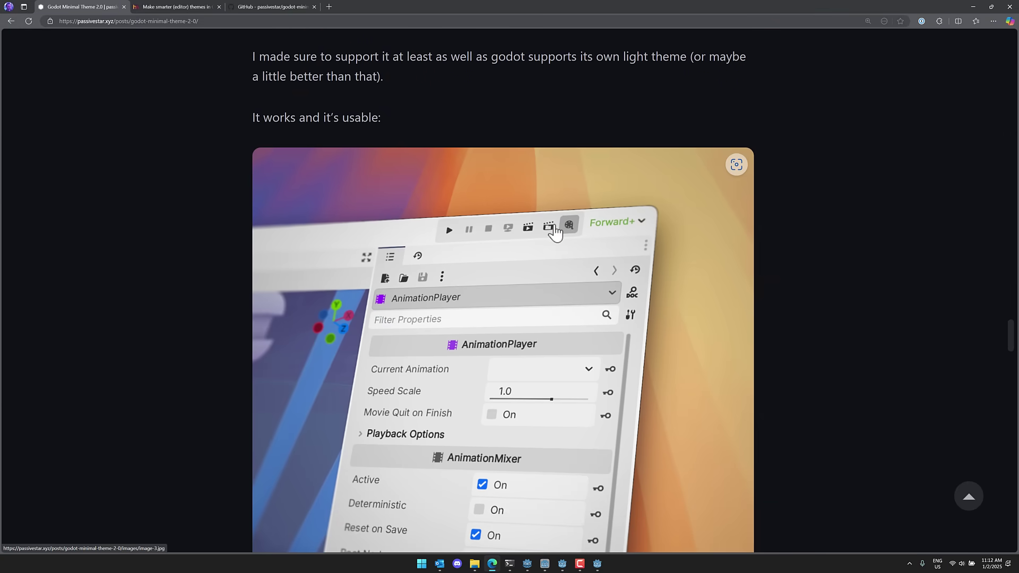
scroll(555, 232, down, 9)
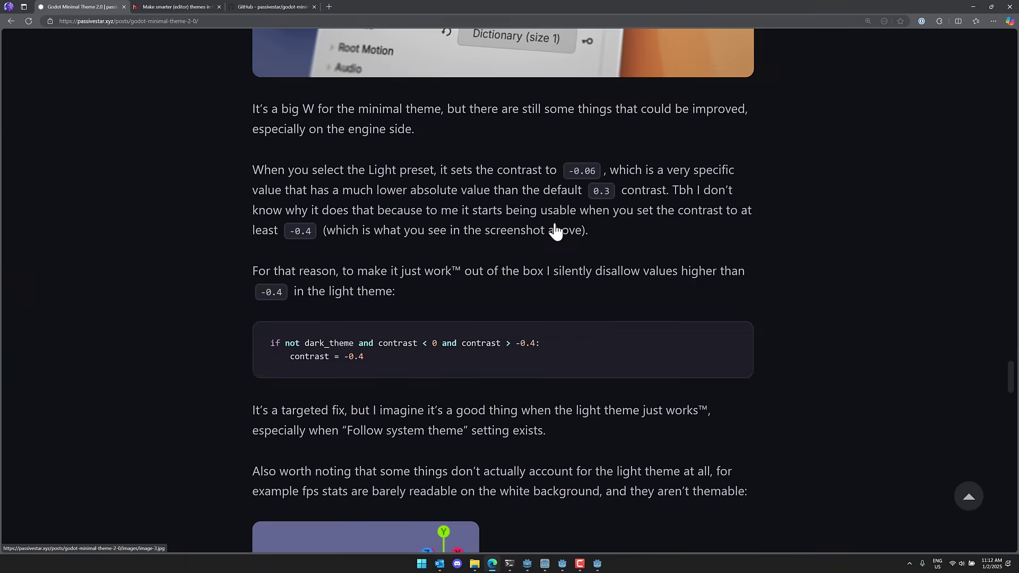
scroll(555, 232, down, 20)
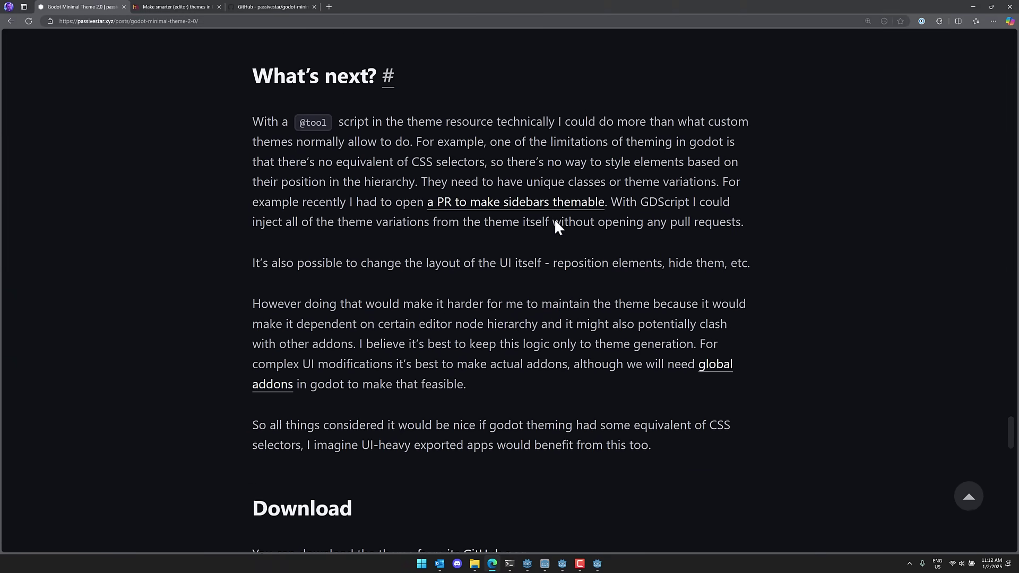
scroll(555, 227, down, 7)
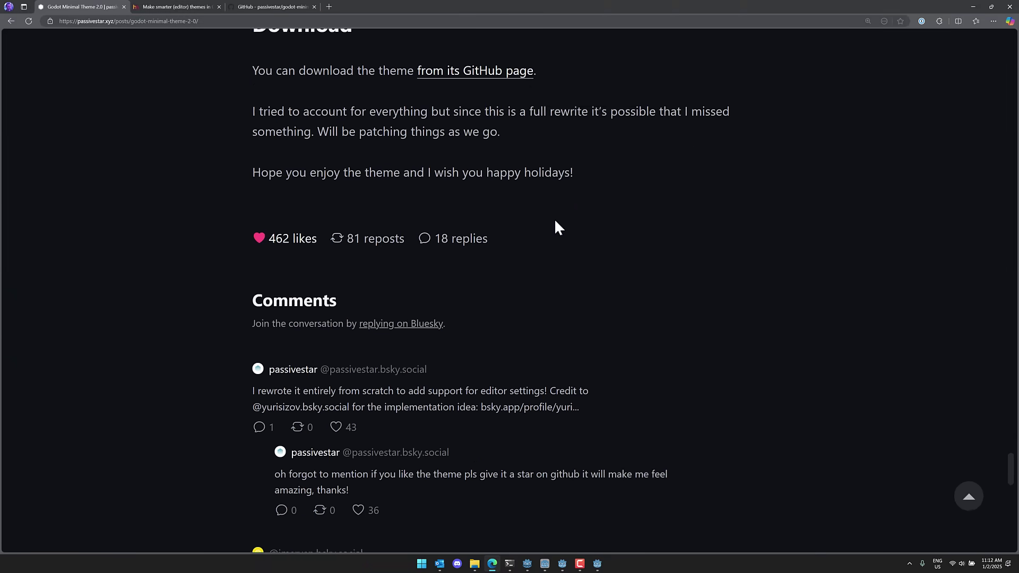
- Switch to the humnom.net 'Make smarter (editor) themes in Godot' tab and scroll to 'Conclusion: Success?'
click(175, 8)
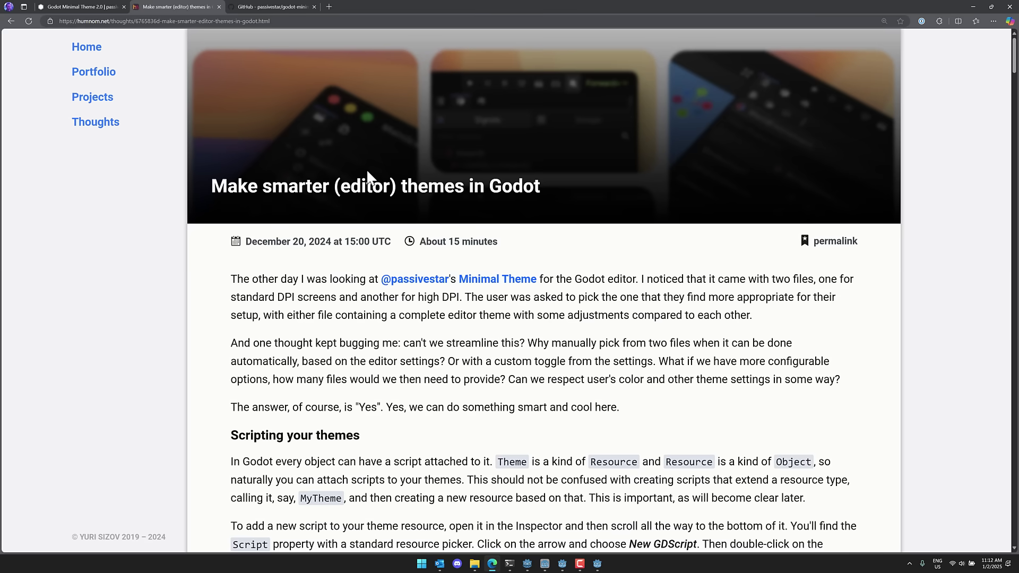
scroll(546, 324, down, 20)
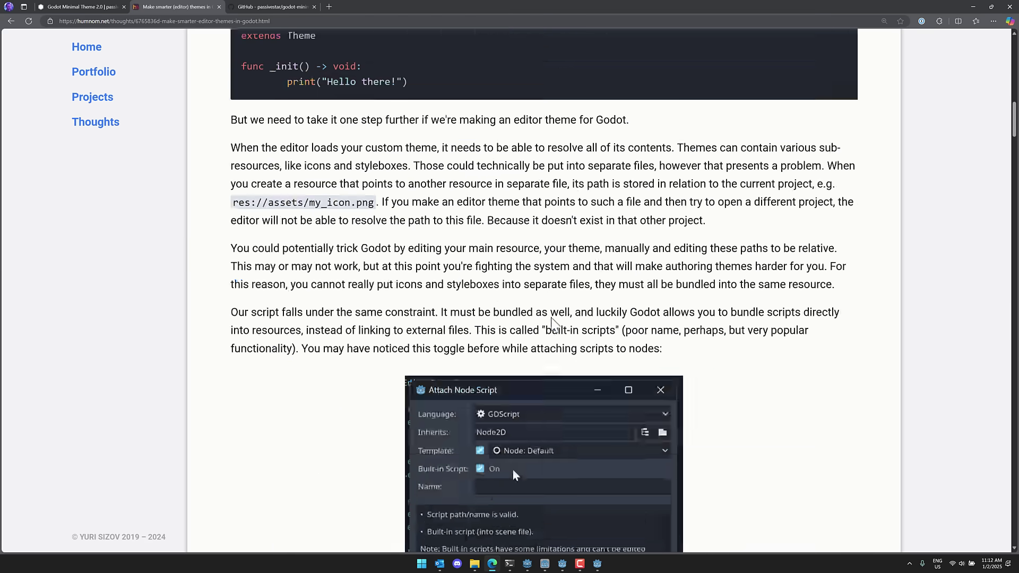
scroll(552, 322, down, 20)
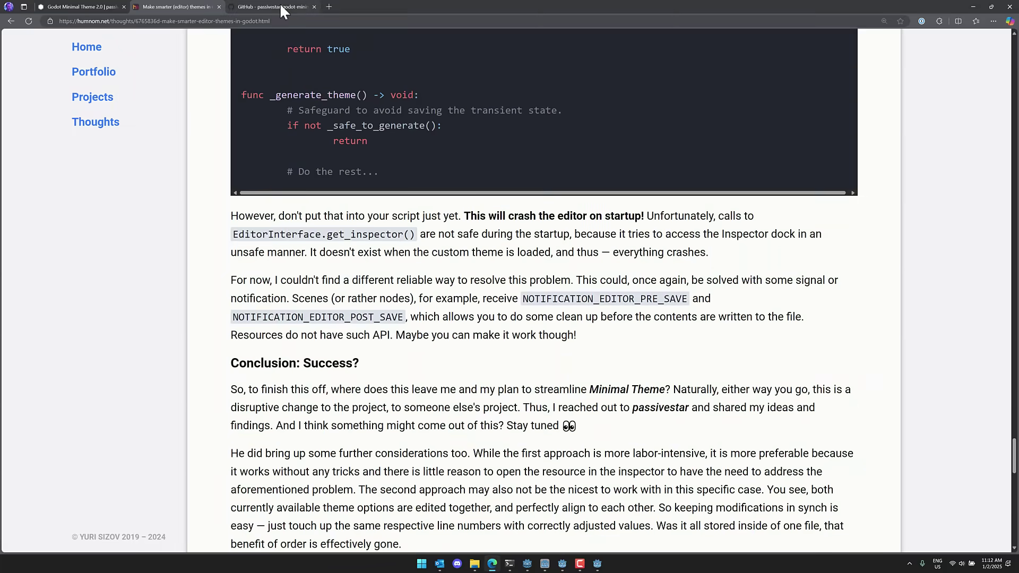
- Scroll the godot-minimal-theme README past Installation and Recommended settings, then snap Edge right
click(280, 6)
scroll(462, 333, down, 5)
scroll(462, 336, down, 2)
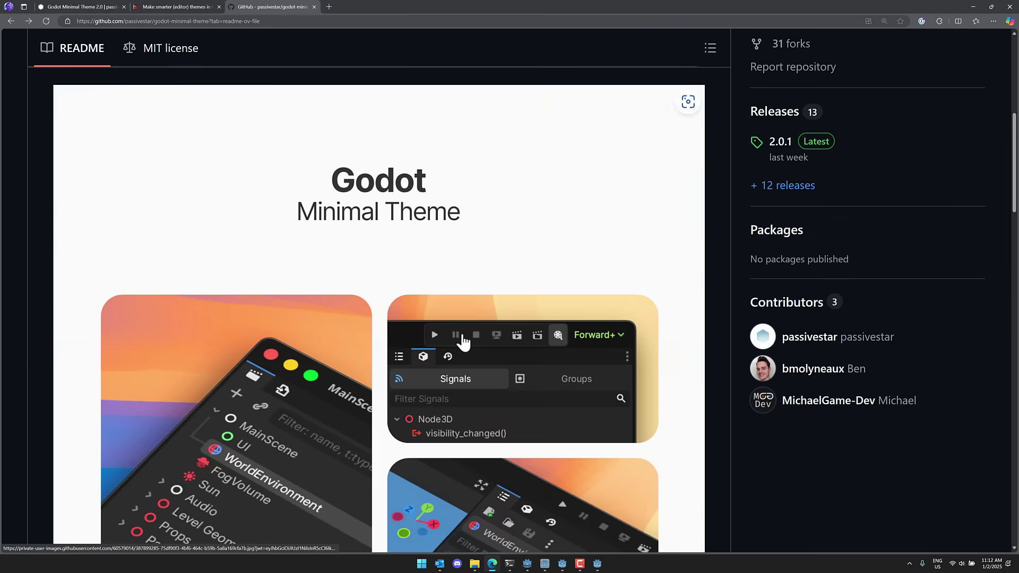
scroll(462, 342, up, 4)
scroll(461, 337, down, 7)
scroll(448, 360, down, 12)
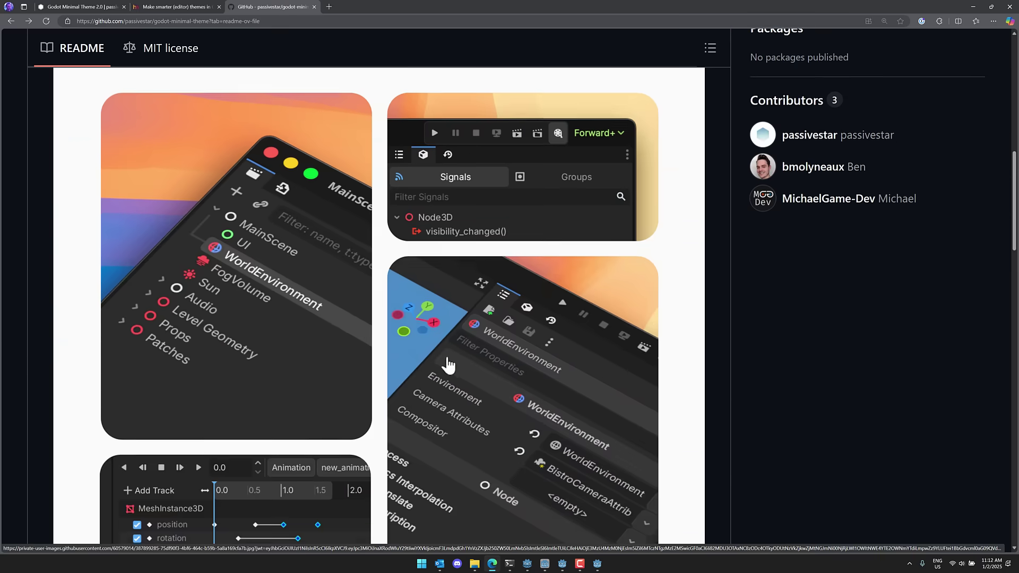
scroll(445, 353, down, 8)
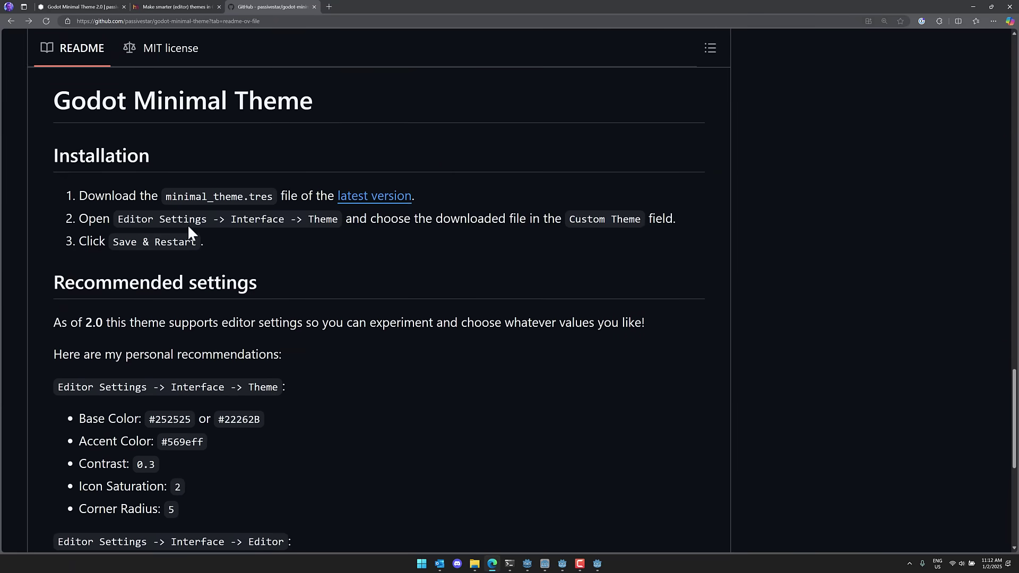
scroll(187, 224, down, 2)
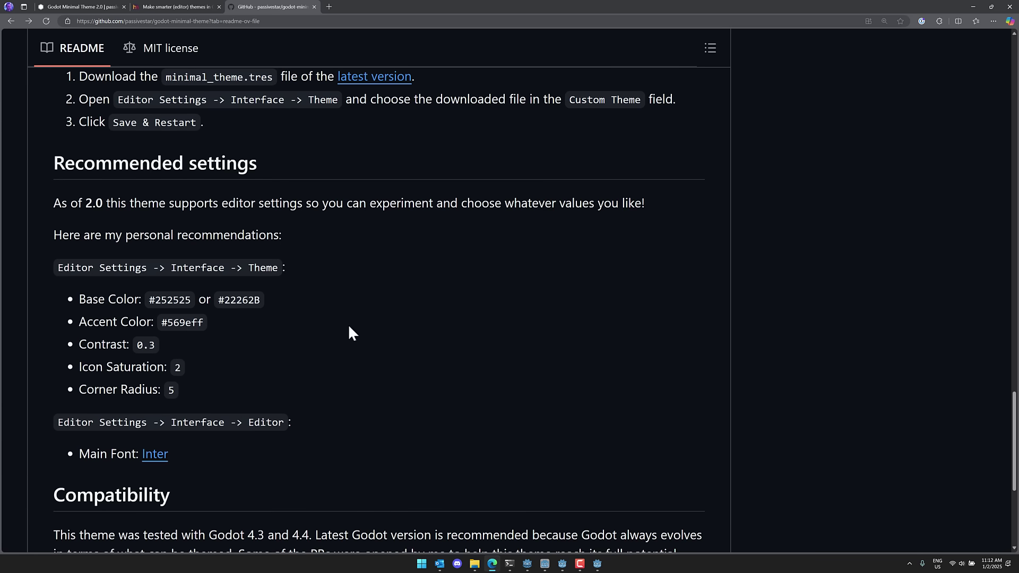
key(super+Right)
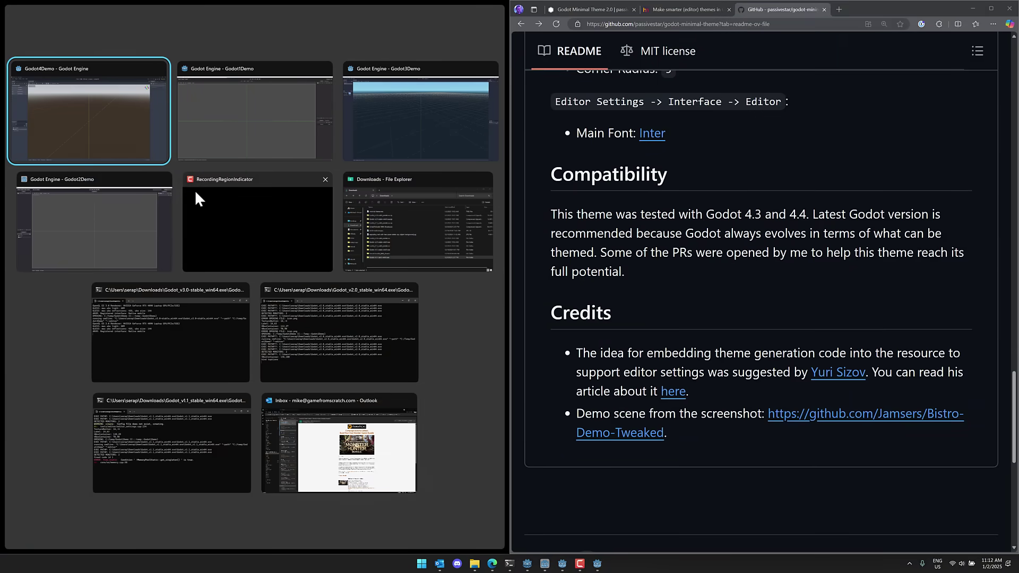
- Snap the Godot4Demo editor to the left half beside the README and open Godot's Editor menu
click(101, 126)
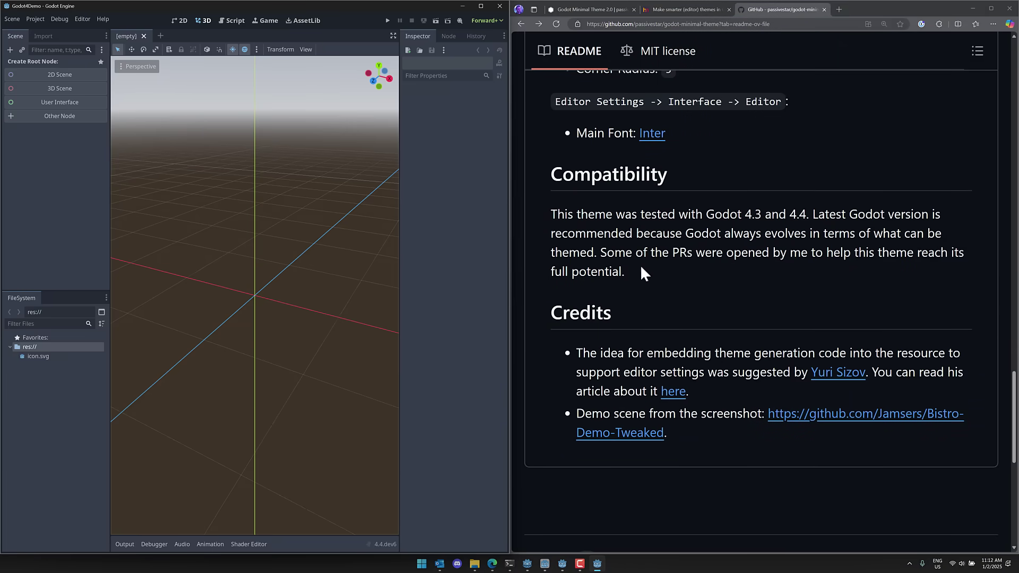
scroll(690, 263, up, 4)
scroll(722, 265, up, 1)
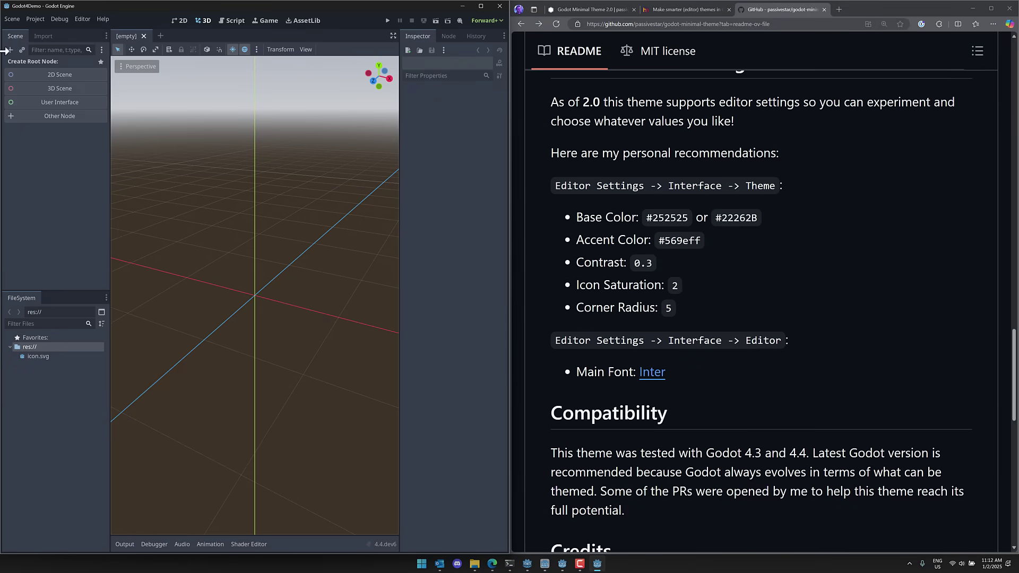
click(84, 19)
- In Editor Settings > Interface > Theme, set Base Color to #252525
click(95, 30)
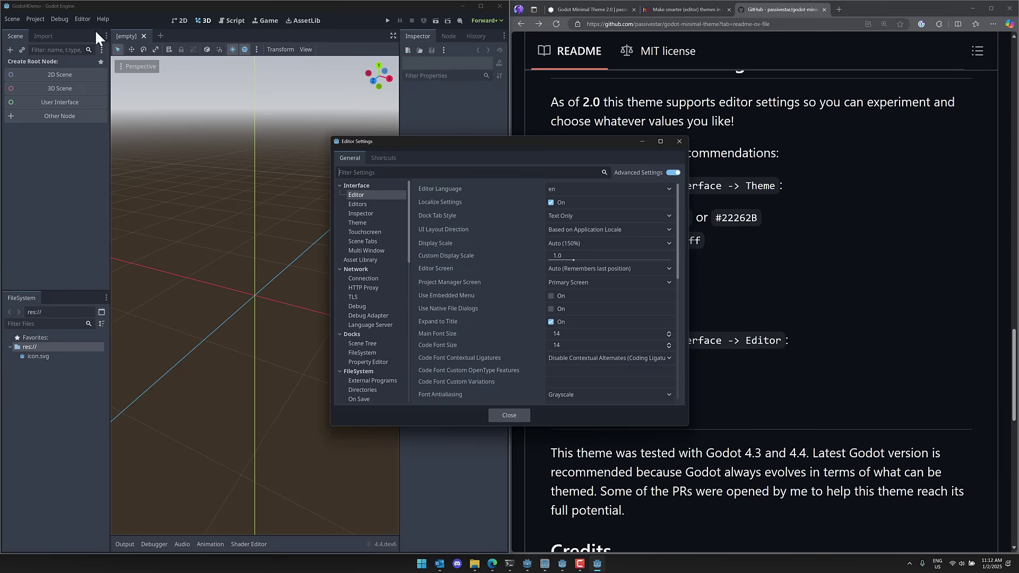
drag(476, 140, 216, 115)
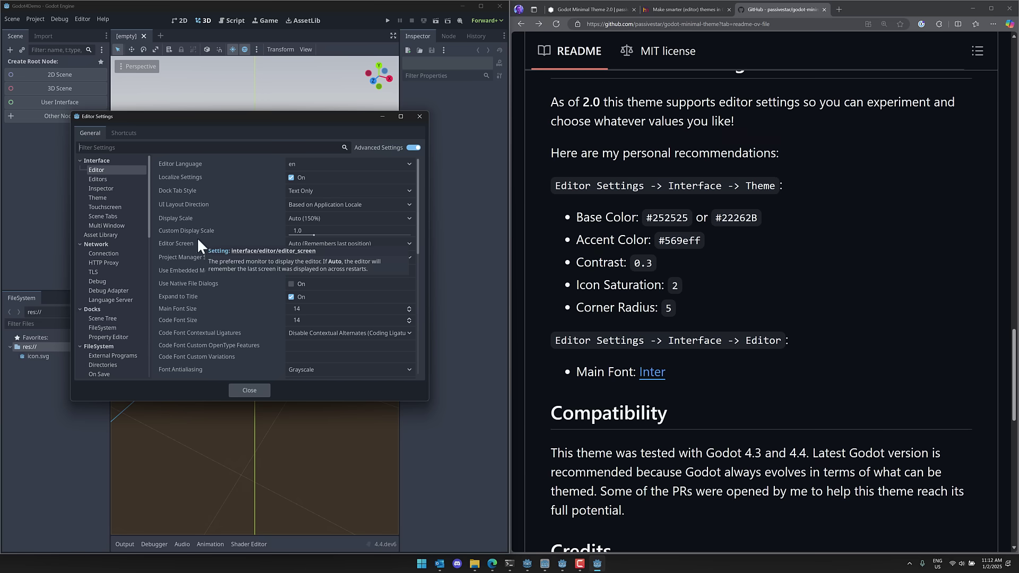
click(118, 201)
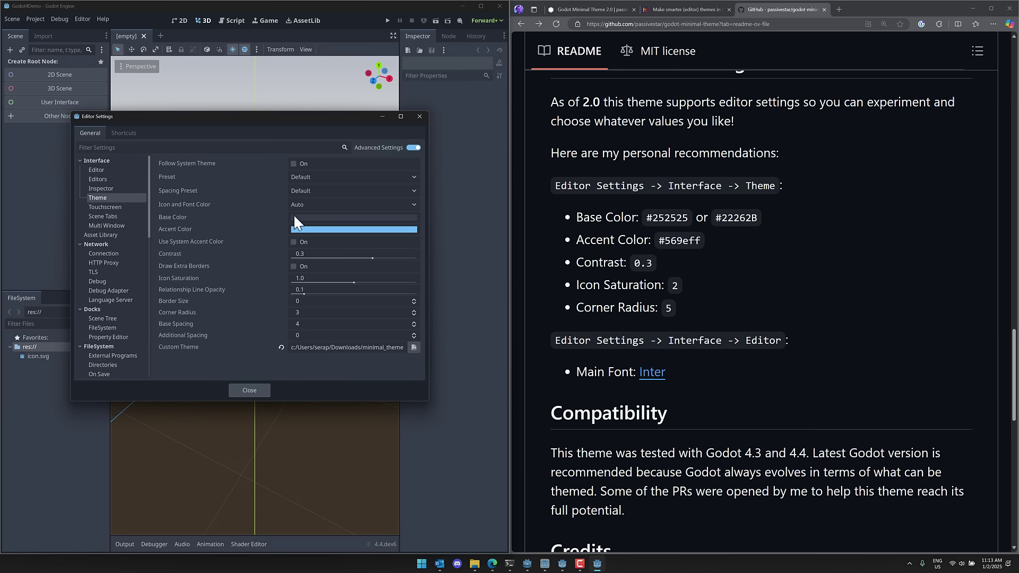
click(311, 218)
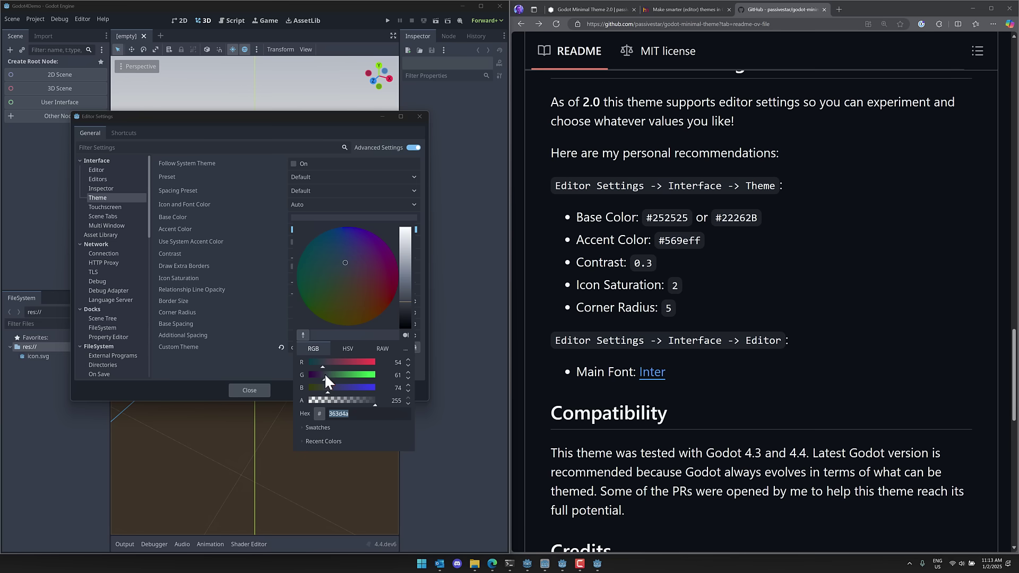
text(2)
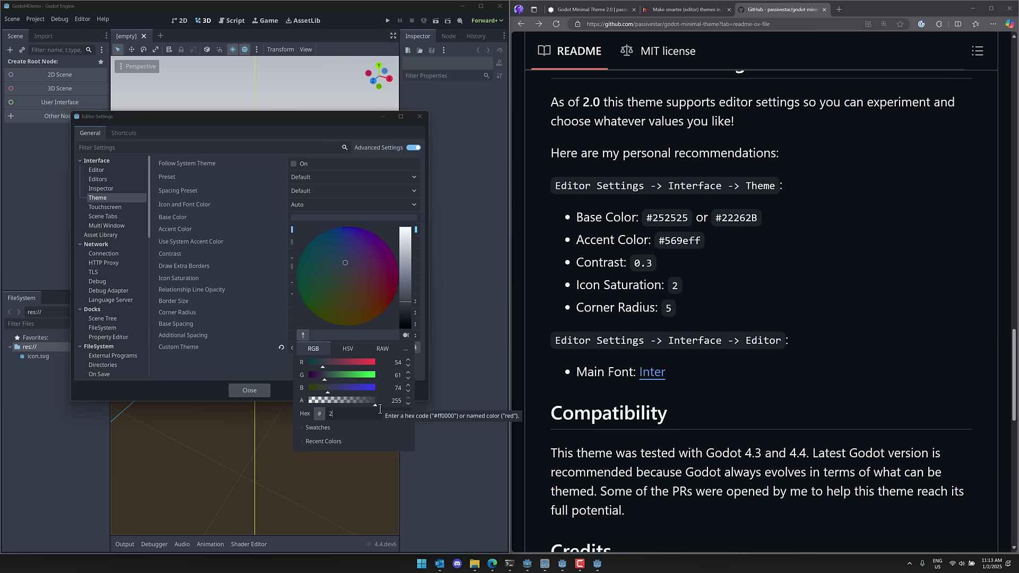
text(52525)
key(Return)
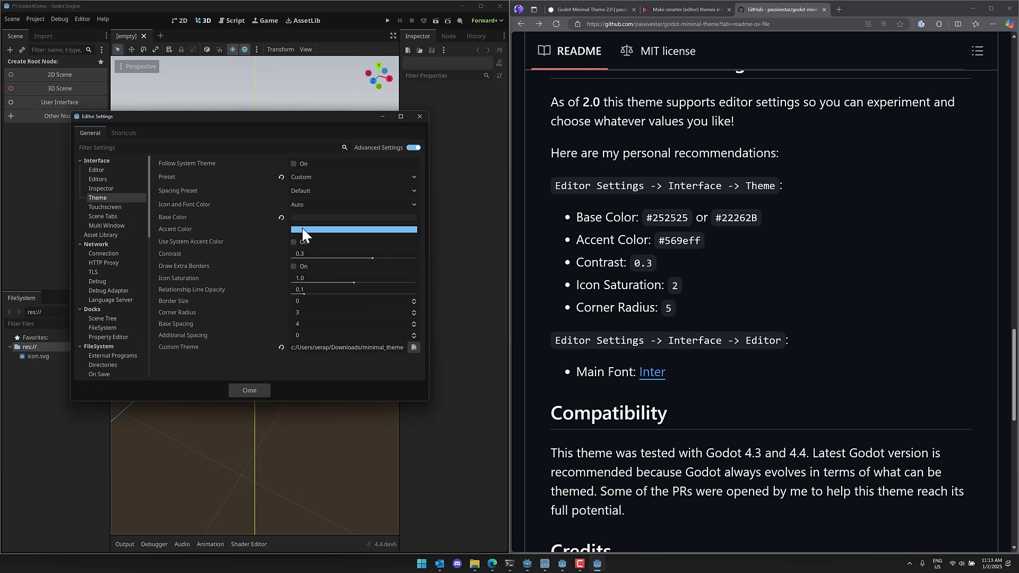
- Set the theme Accent Color to #569eff, then start editing Icon Saturation
click(303, 229)
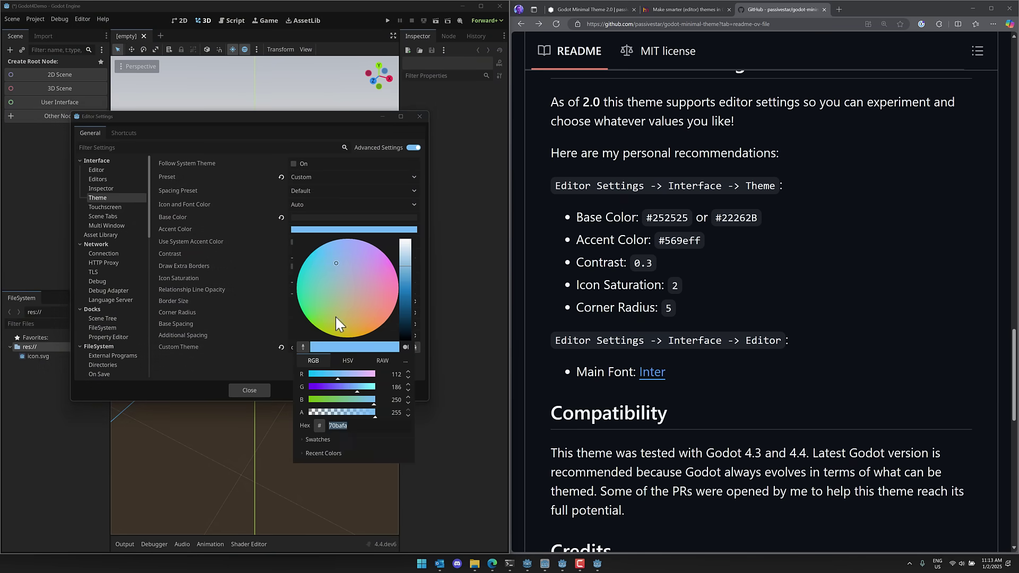
double_click(339, 426)
text(569eff)
click(288, 422)
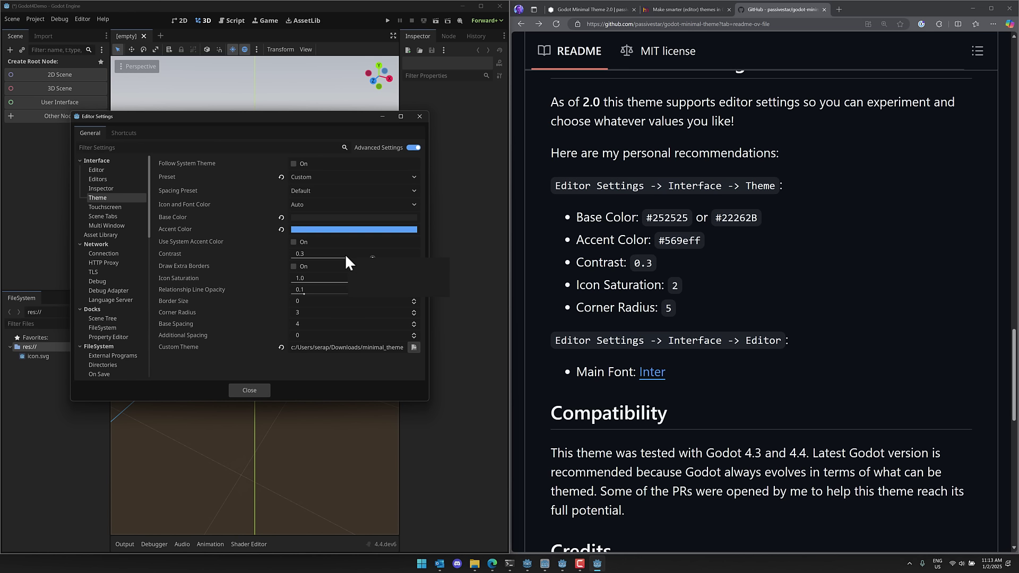
click(345, 282)
- Set Icon Saturation to 2.0 and close the Editor Settings dialog
text(2)
key(Return)
click(652, 372)
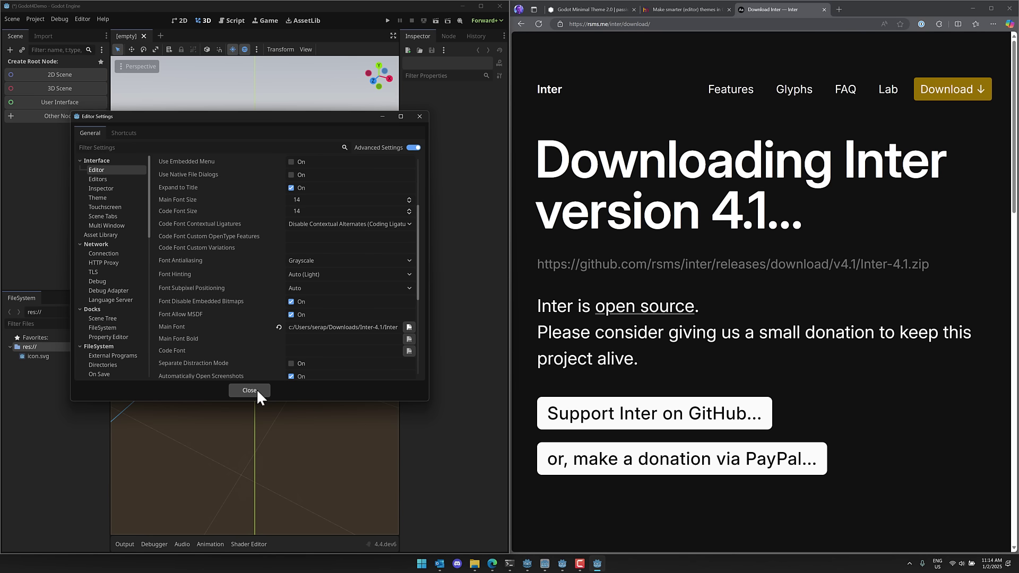
- Restore the half-screen Godot editor and maximise it to fill the screen
click(256, 388)
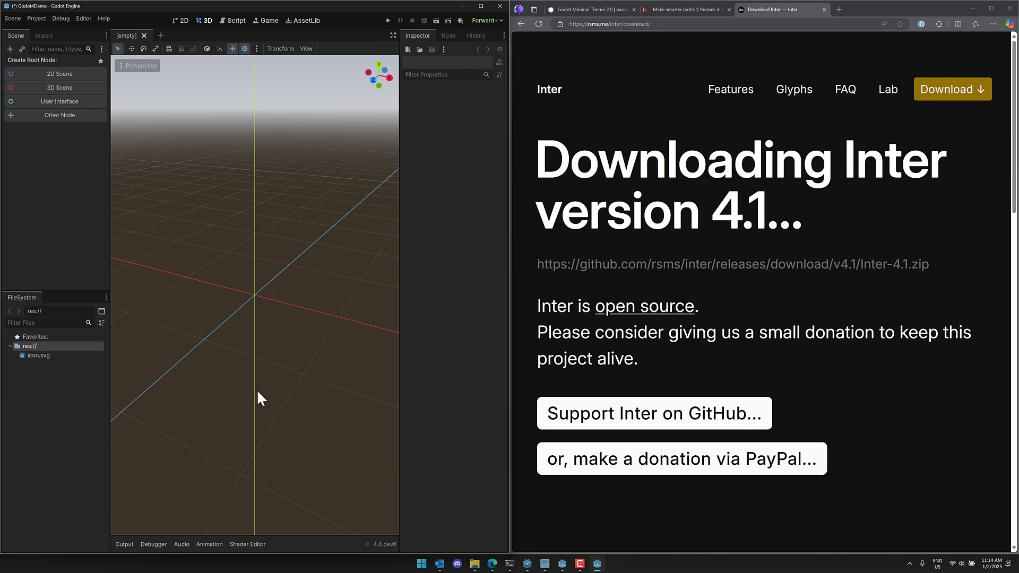
double_click(340, 5)
double_click(600, 186)
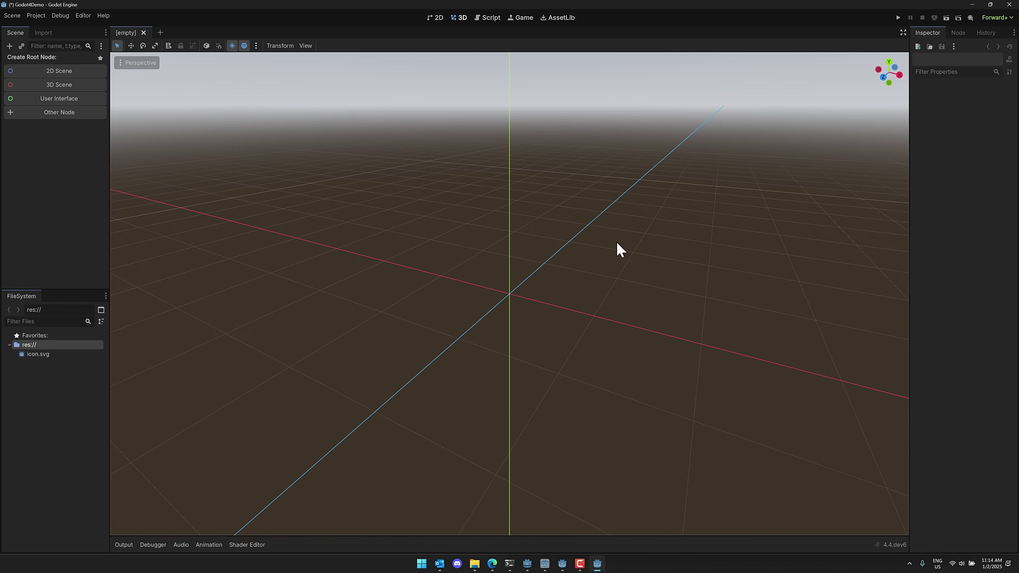
- Create a 3D Scene with a Node3D root and expand its Process properties
click(54, 85)
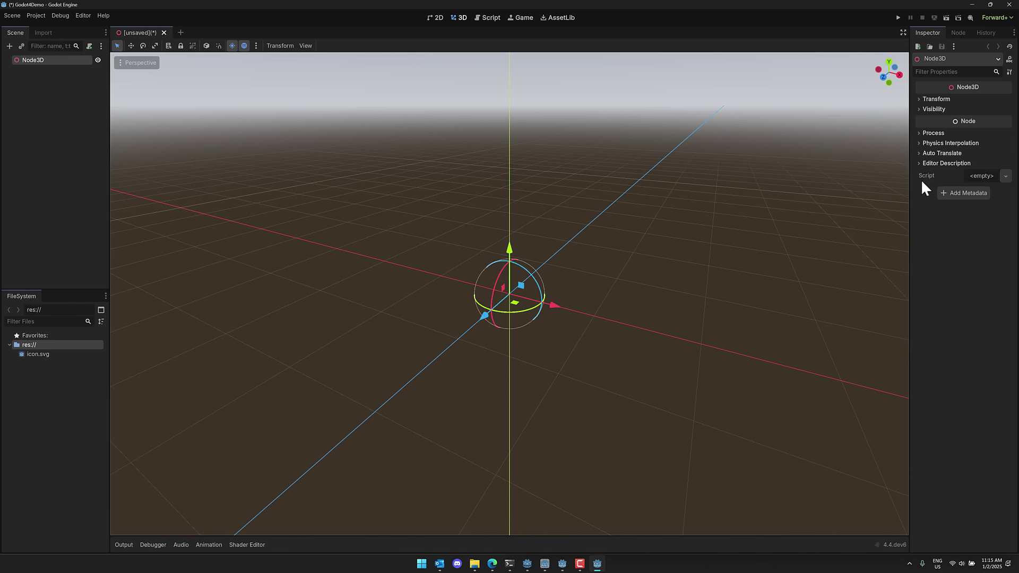
click(923, 133)
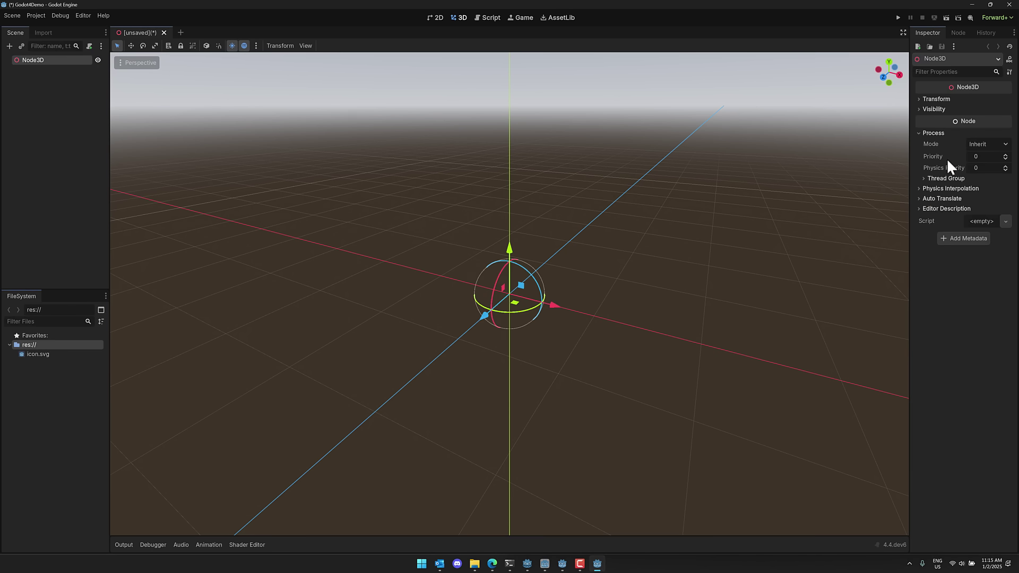
mouse_move(947, 164)
click(79, 15)
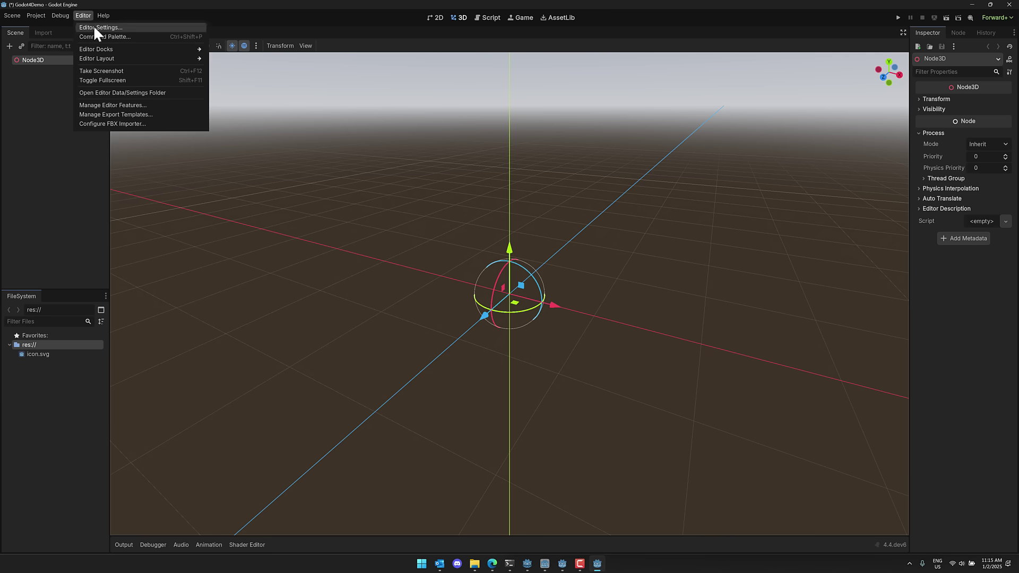
click(93, 25)
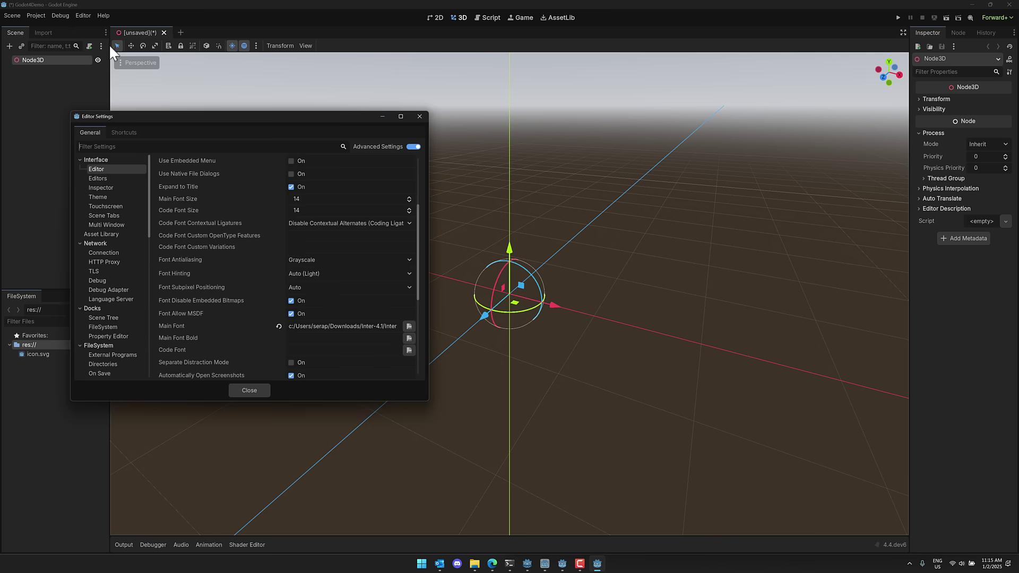
click(98, 197)
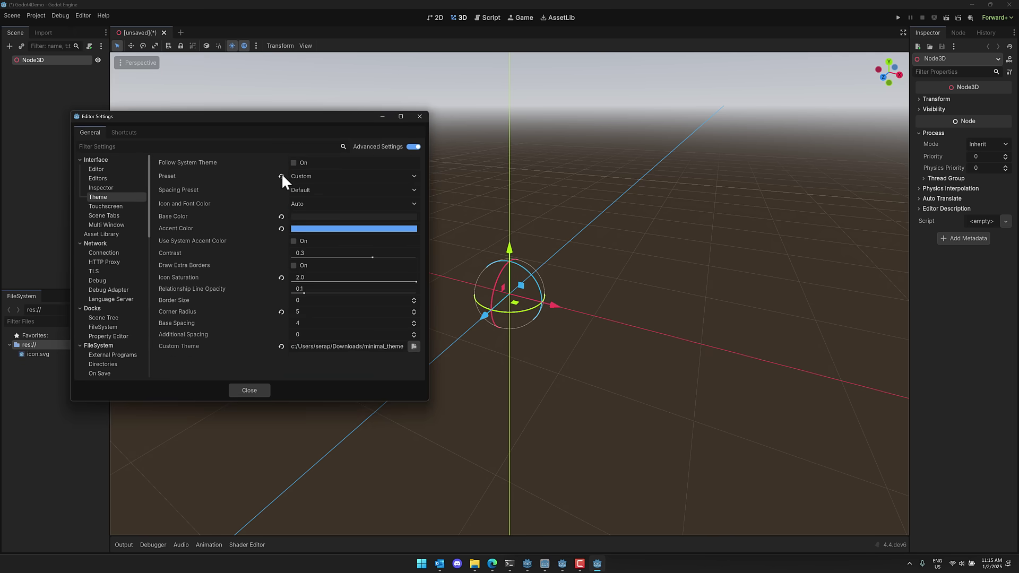
click(330, 176)
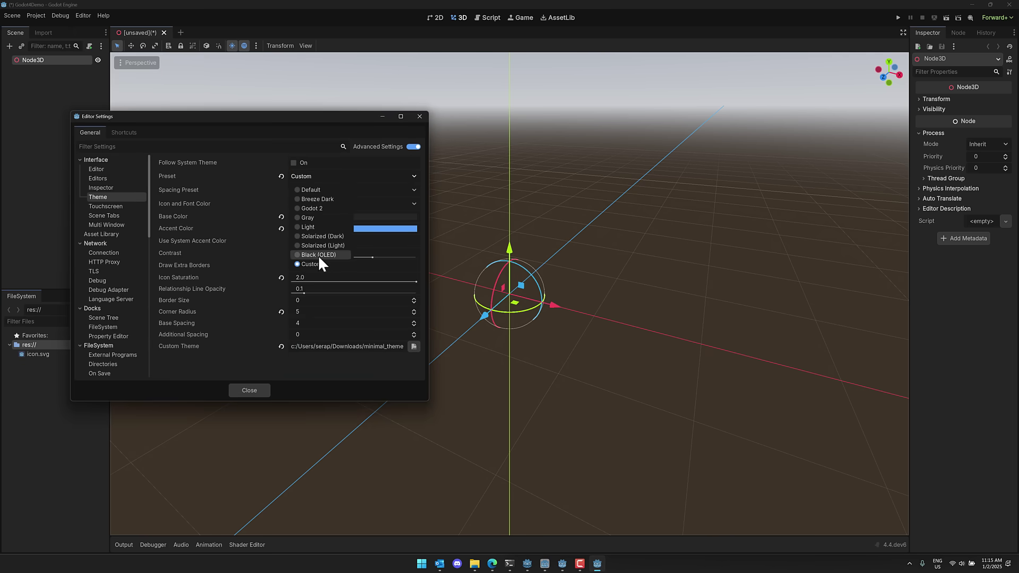
click(281, 197)
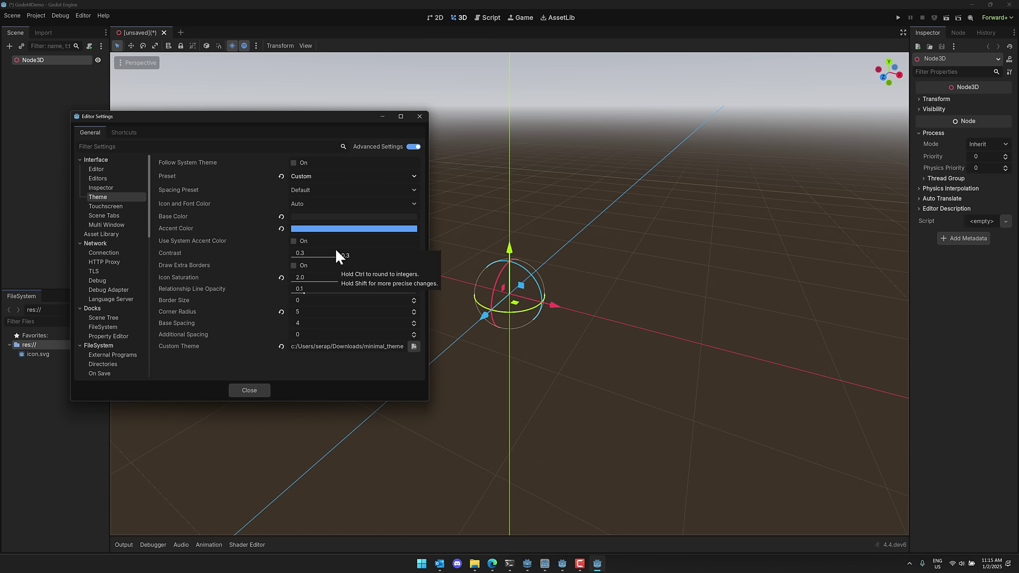
click(419, 117)
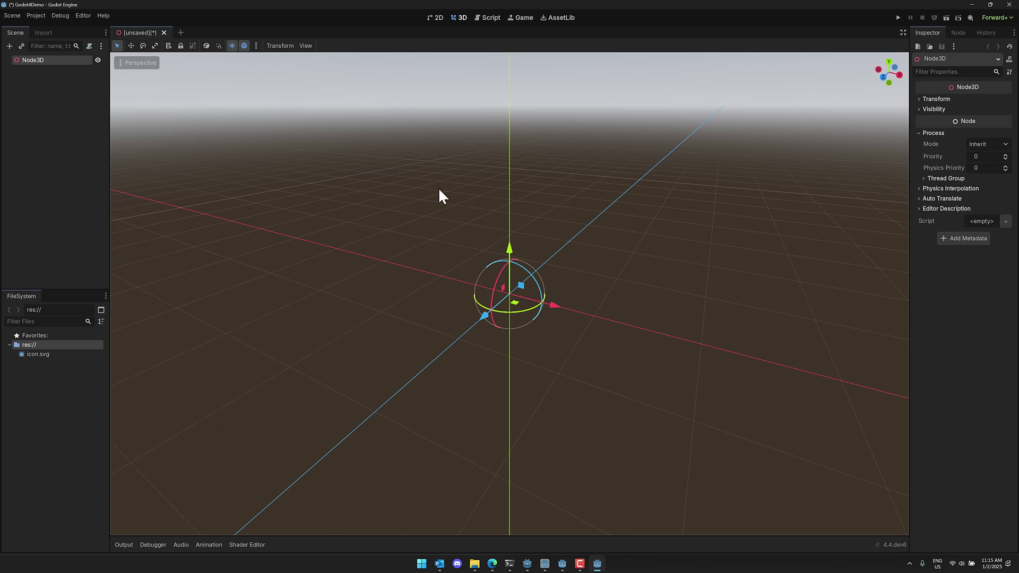
click(527, 565)
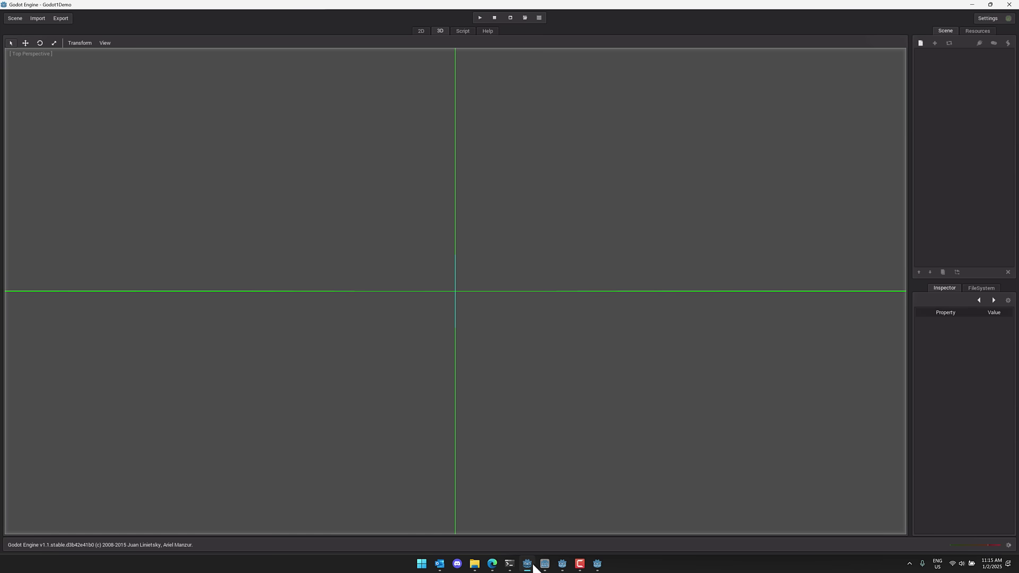
click(545, 564)
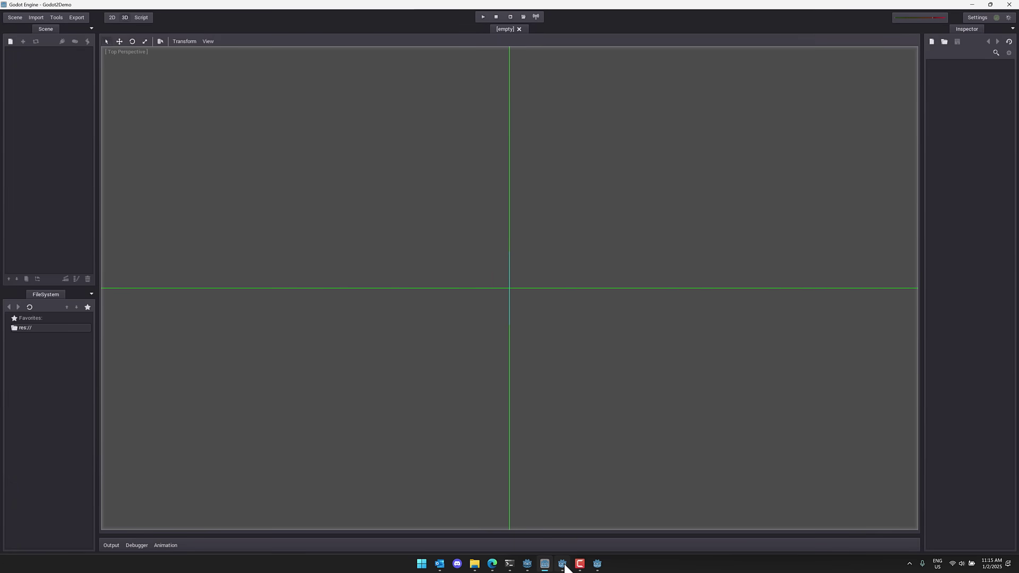
click(562, 565)
click(598, 566)
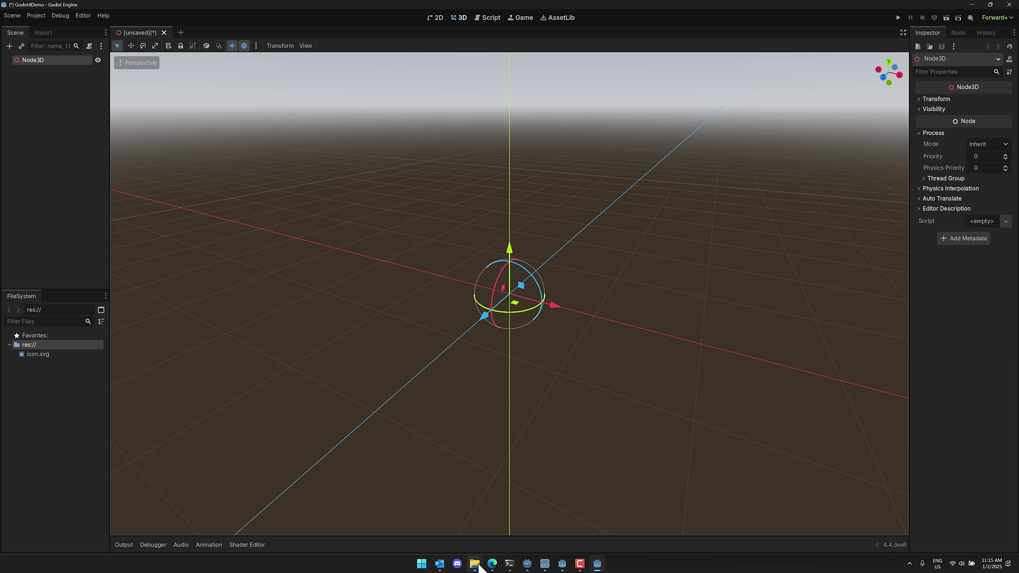
mouse_move(474, 562)
click(425, 518)
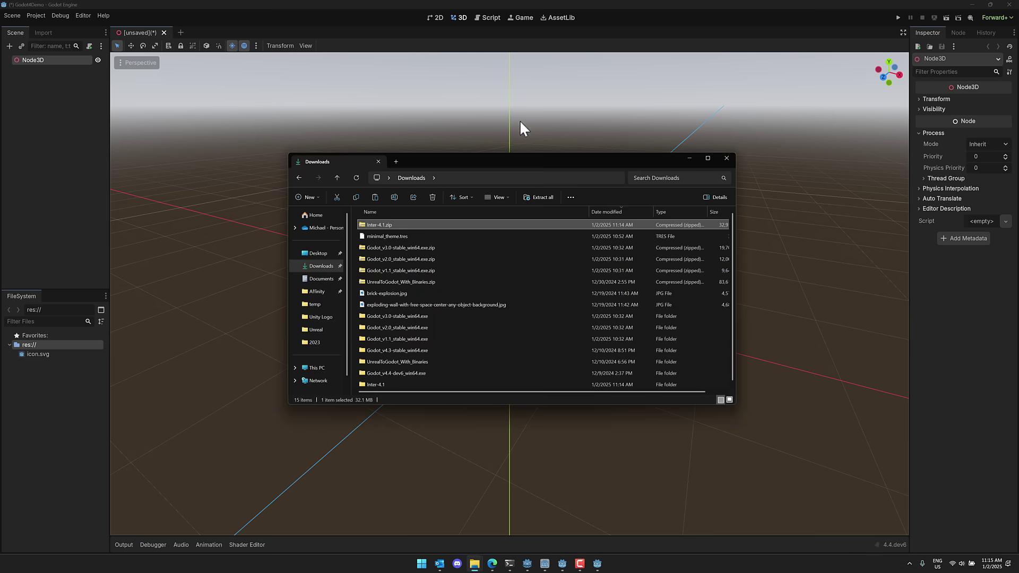
click(528, 177)
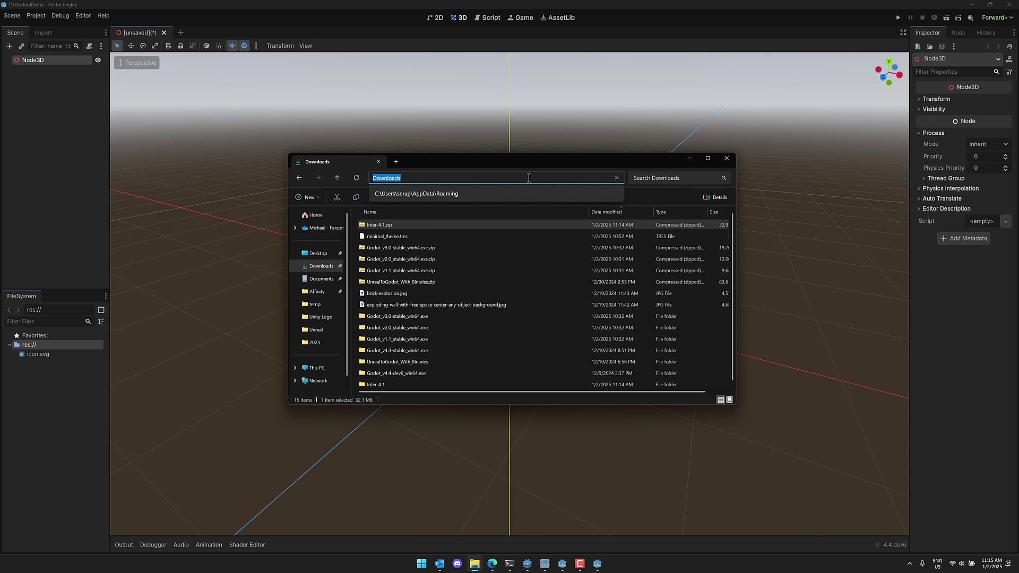
text(%ap)
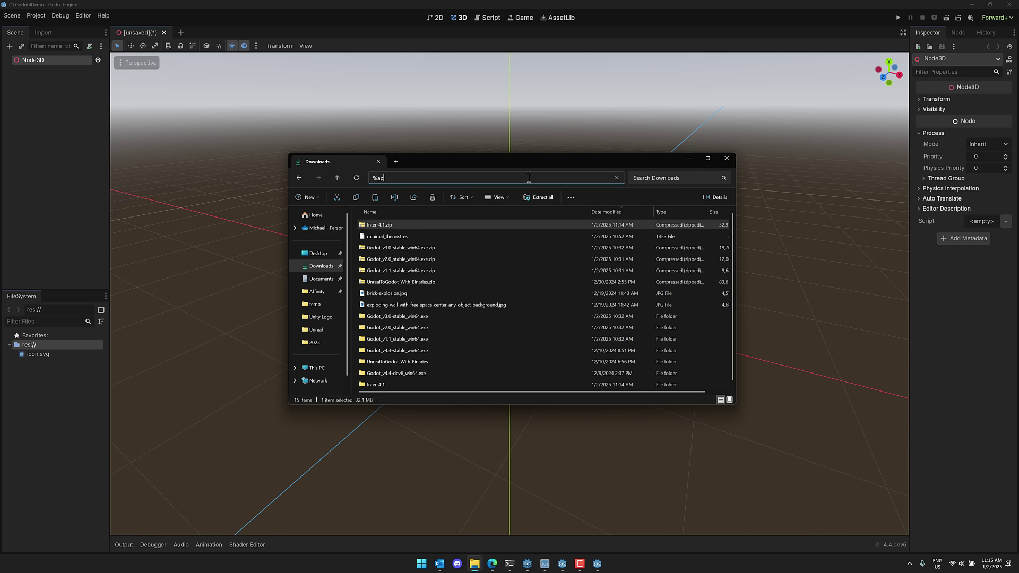
text(pdata%)
key(Return)
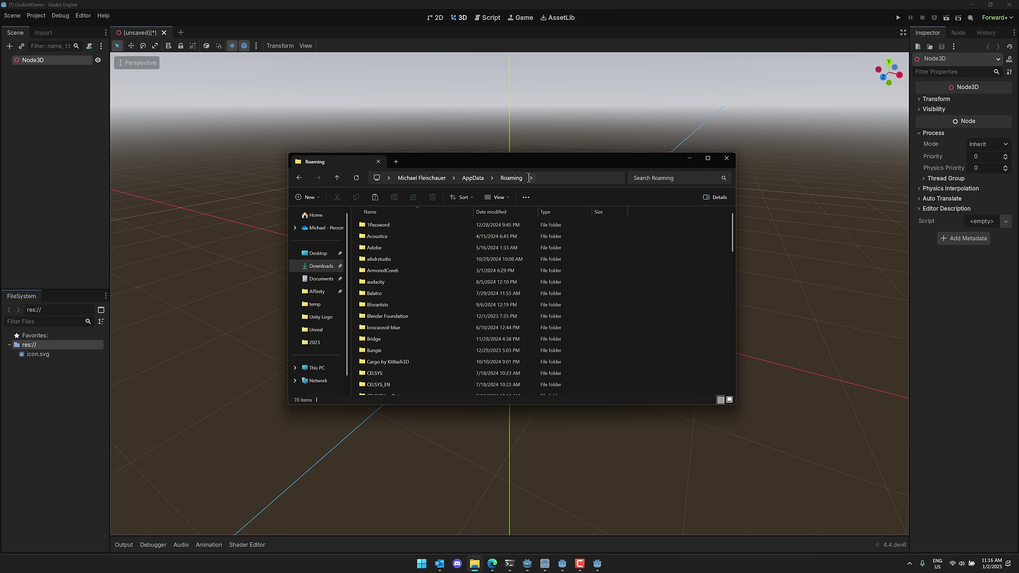
scroll(450, 316, down, 6)
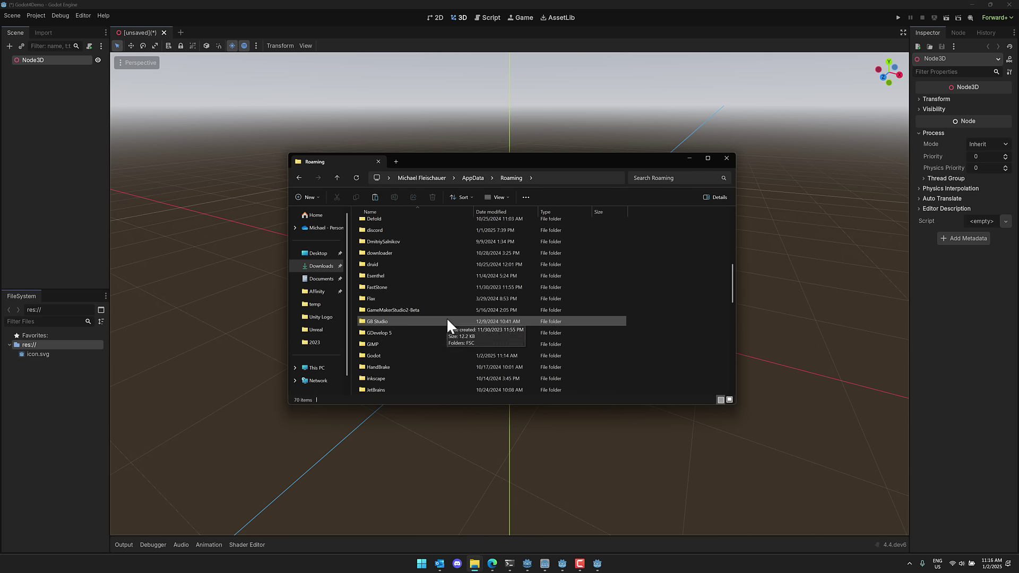
double_click(395, 355)
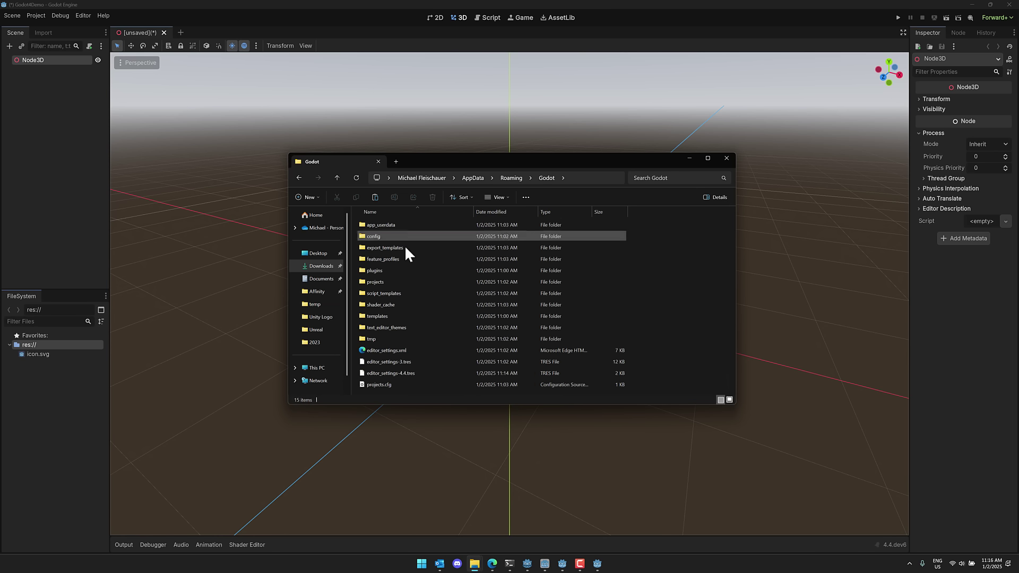
double_click(390, 327)
key(alt+Left)
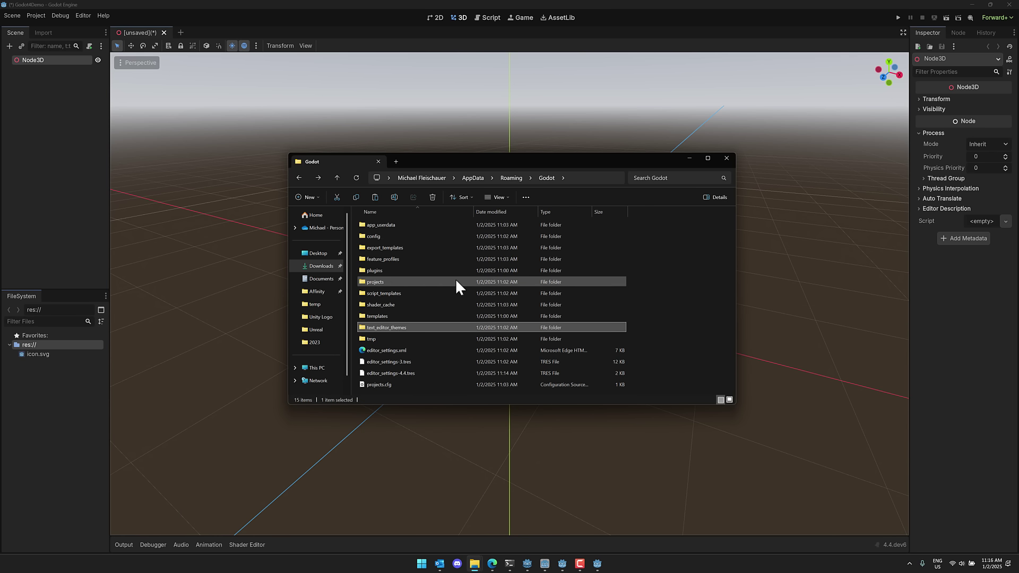
key(alt+Up)
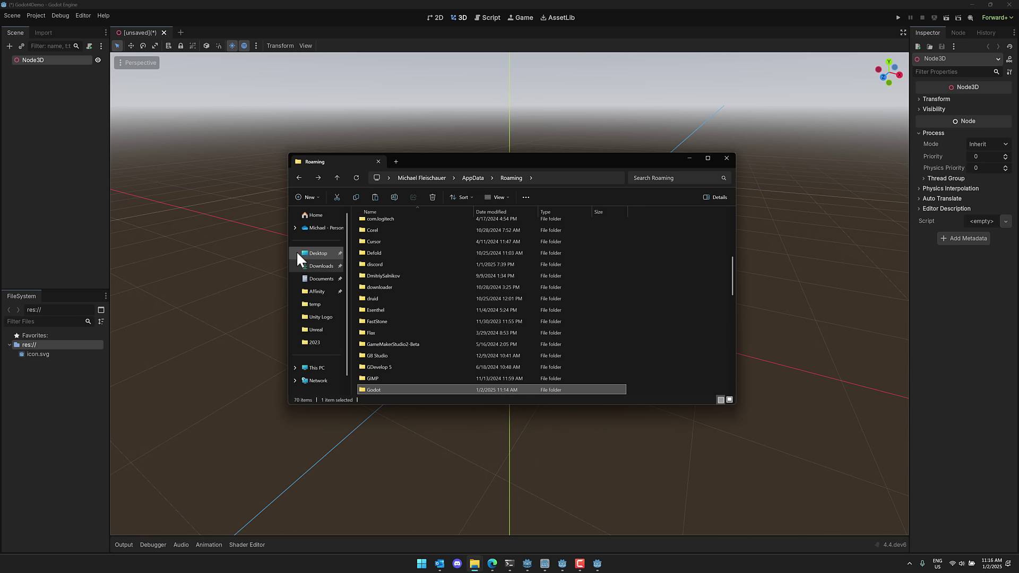
click(726, 158)
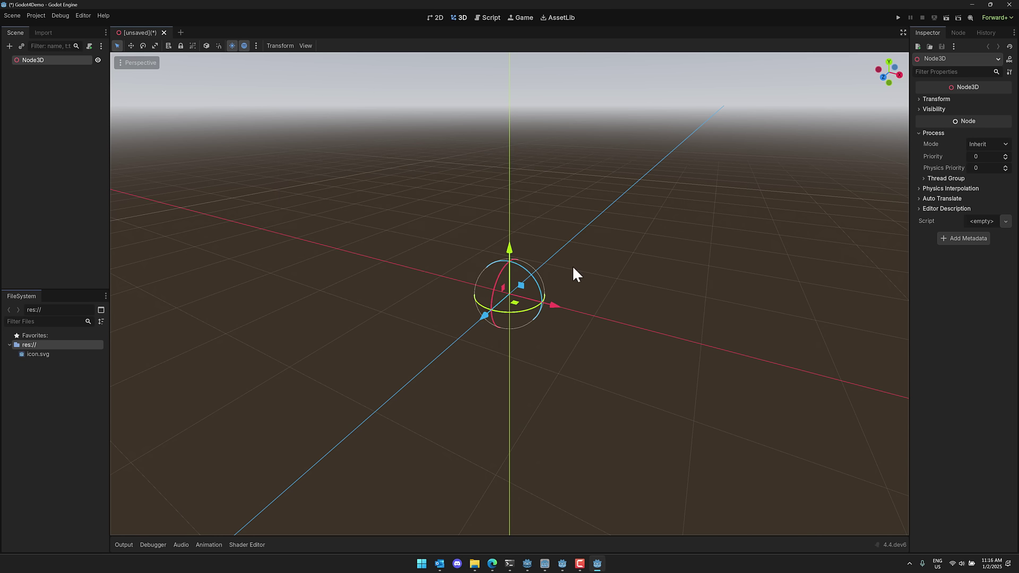